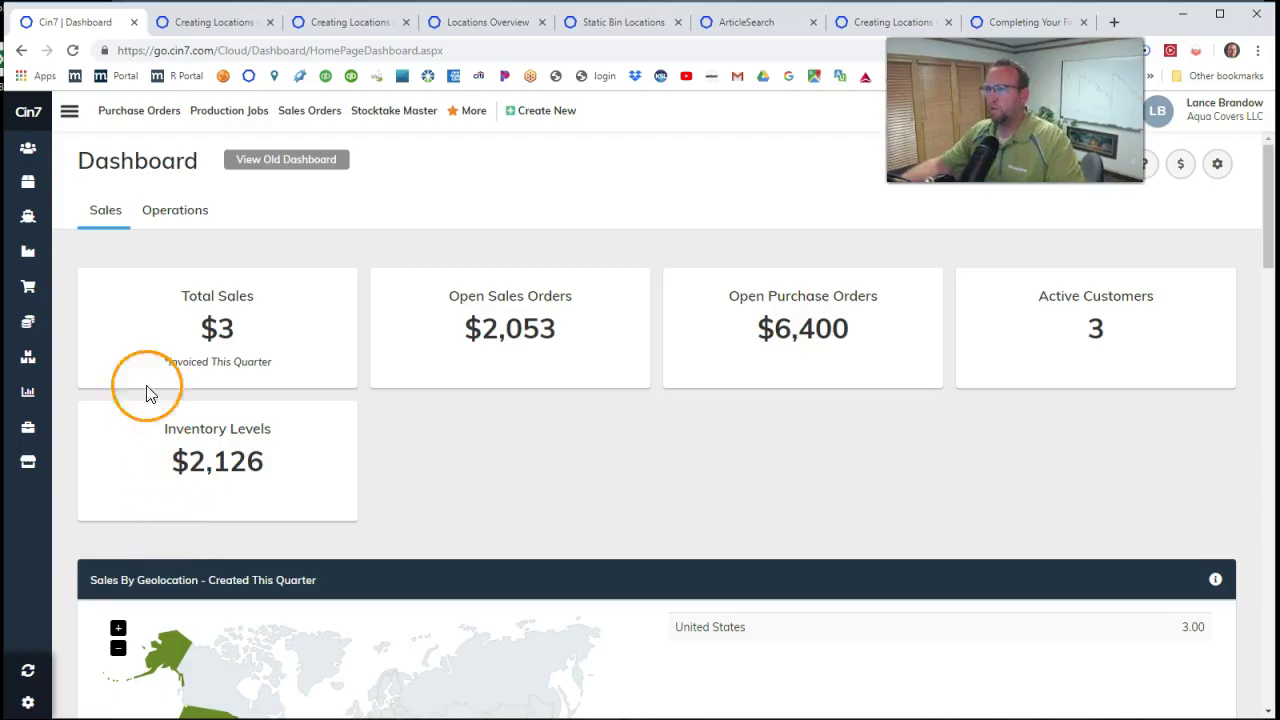
Step: Open purchase order PO-13 from Purchases > Purchase Orders and scroll to its product grid
click(28, 217)
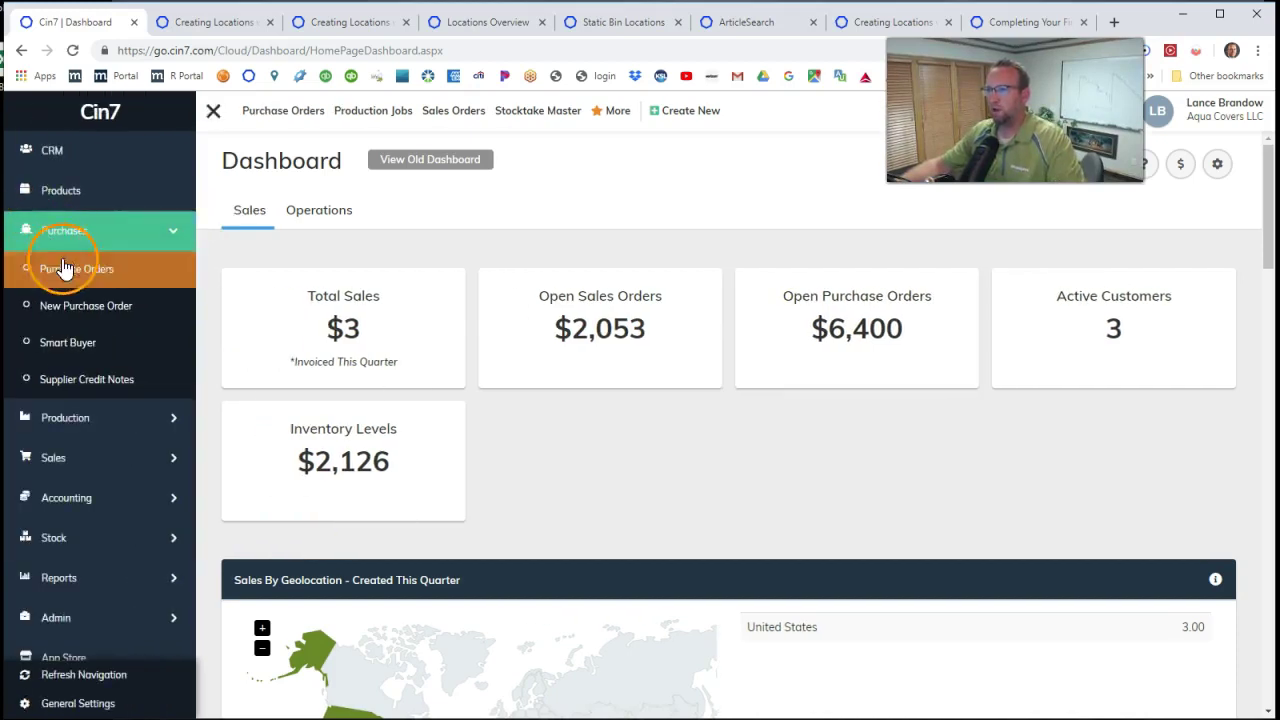
click(66, 270)
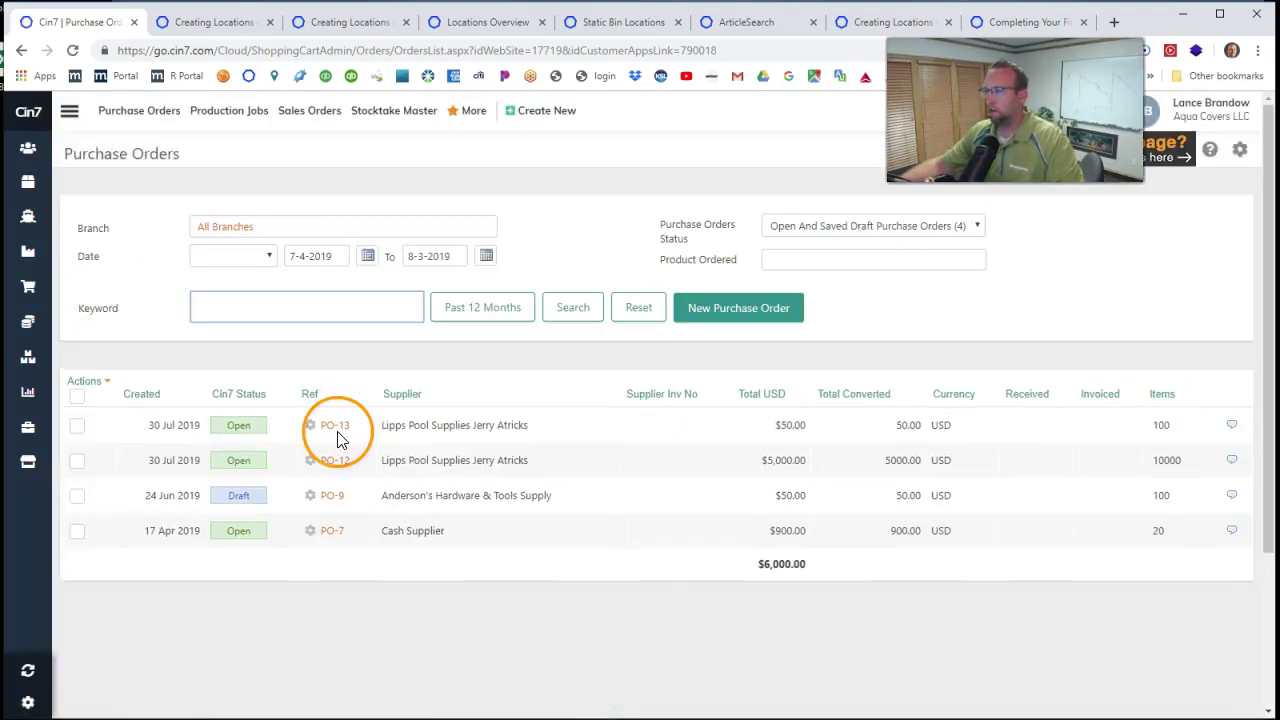
click(340, 432)
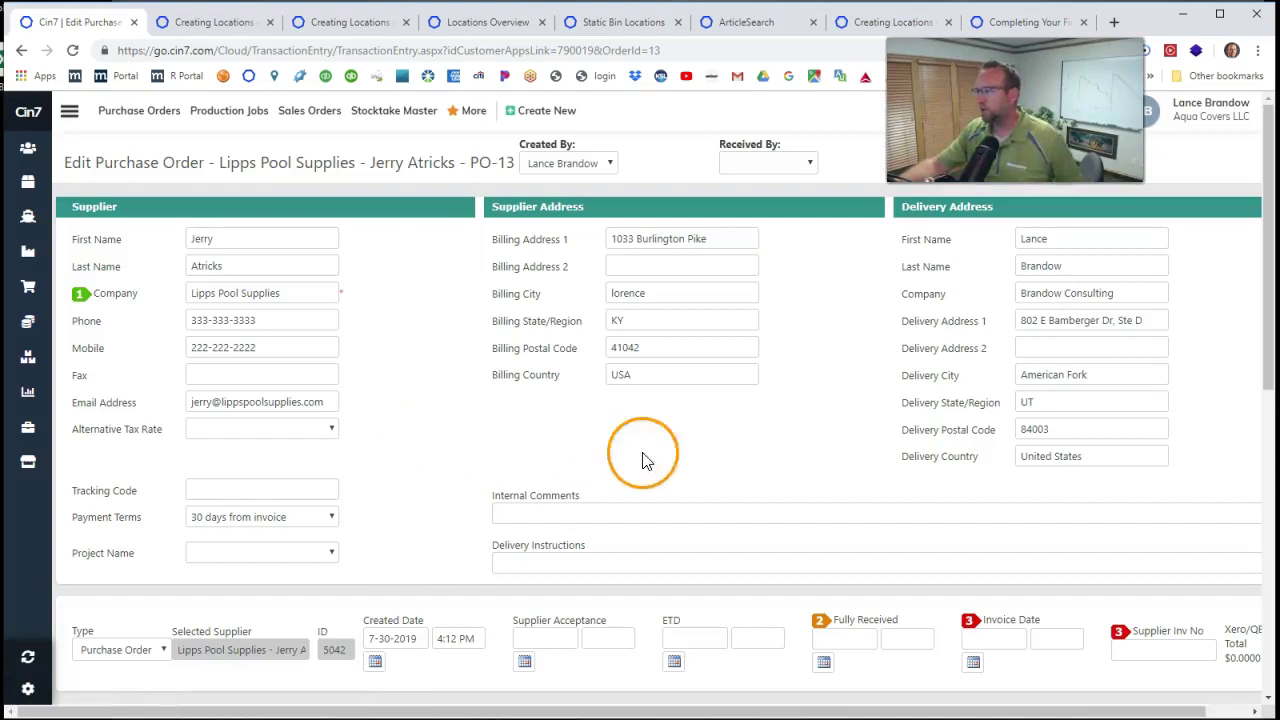
scroll(766, 466, down, 3)
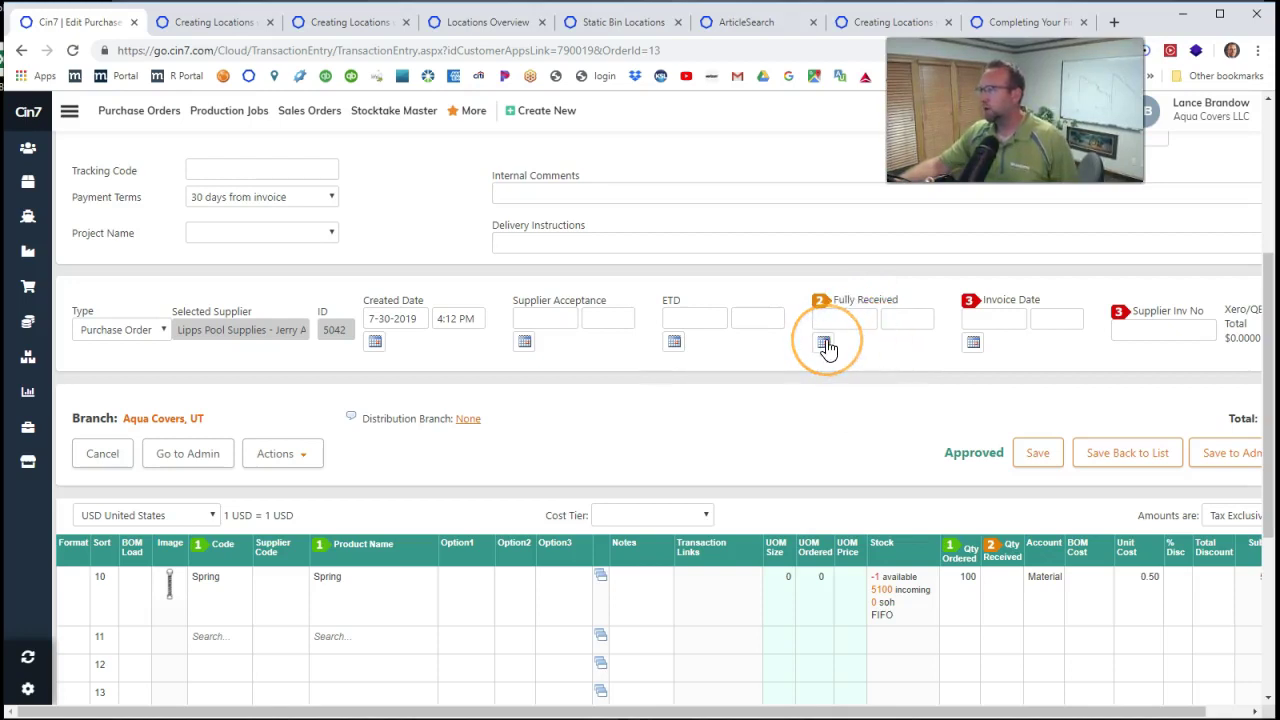
scroll(826, 349, down, 1)
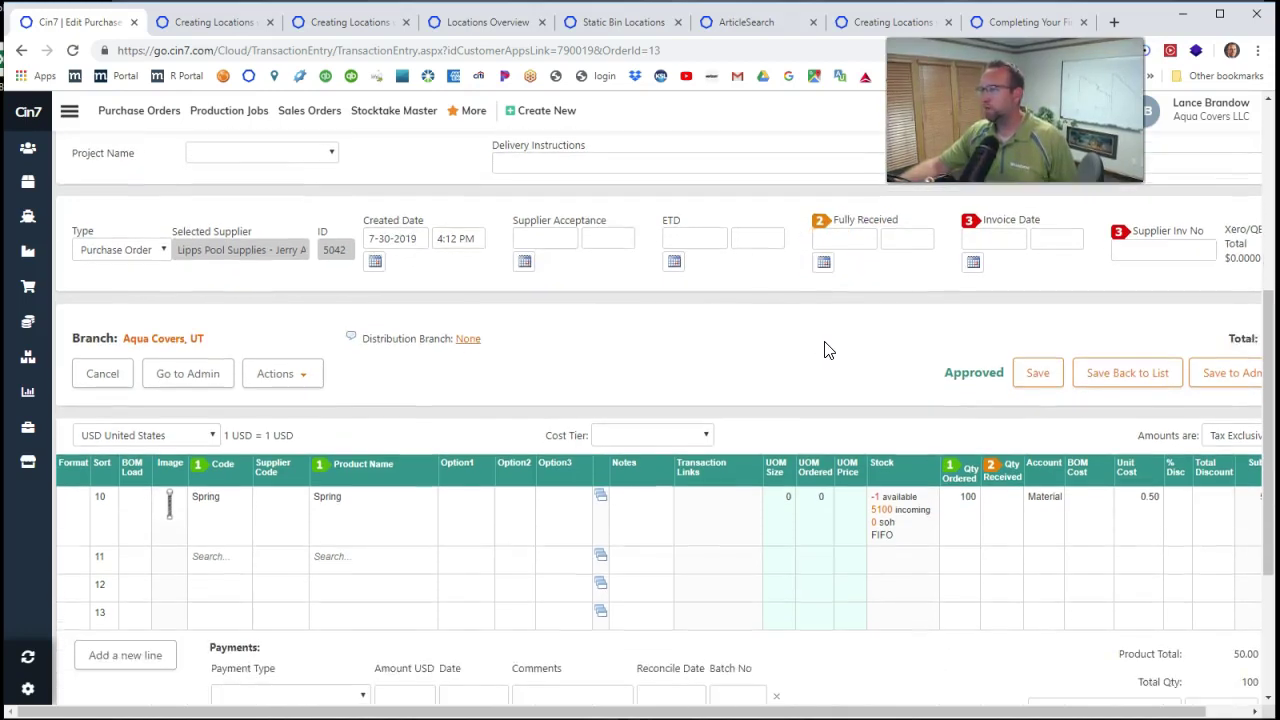
Step: Start a stock receipt for the Spring line, replacing quantity 100 with 105
click(997, 511)
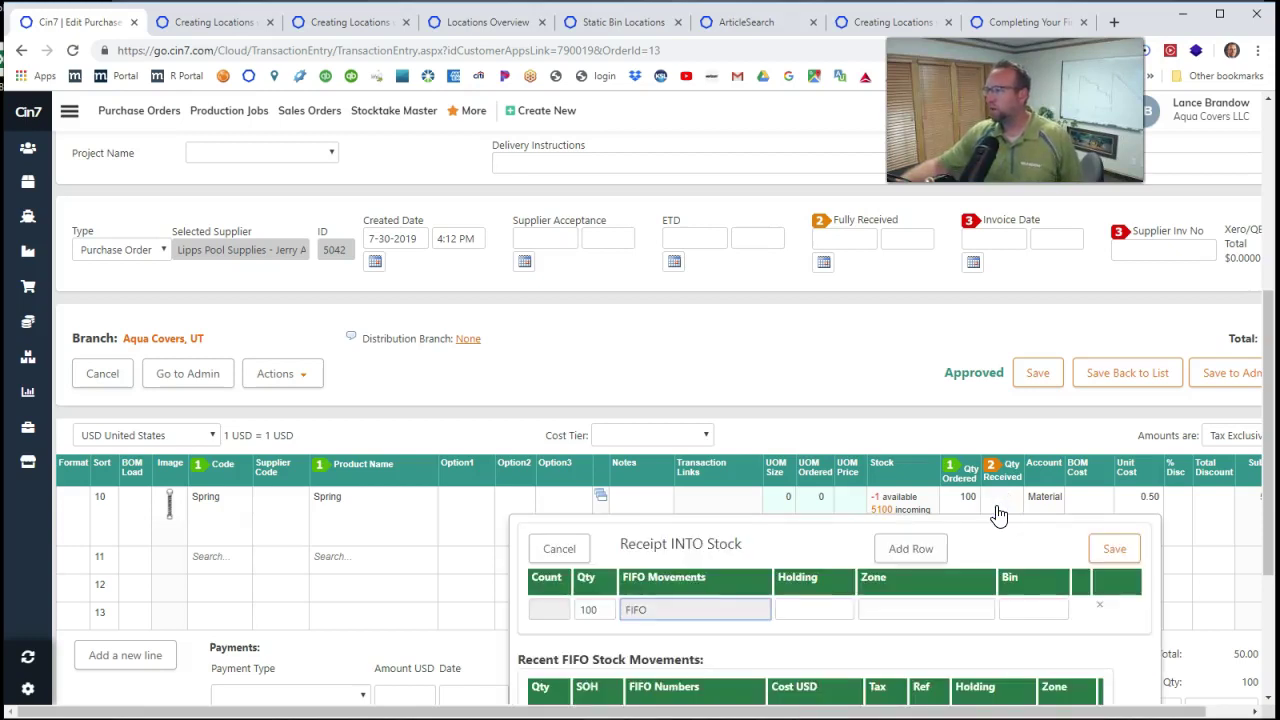
click(997, 507)
scroll(997, 507, down, 2)
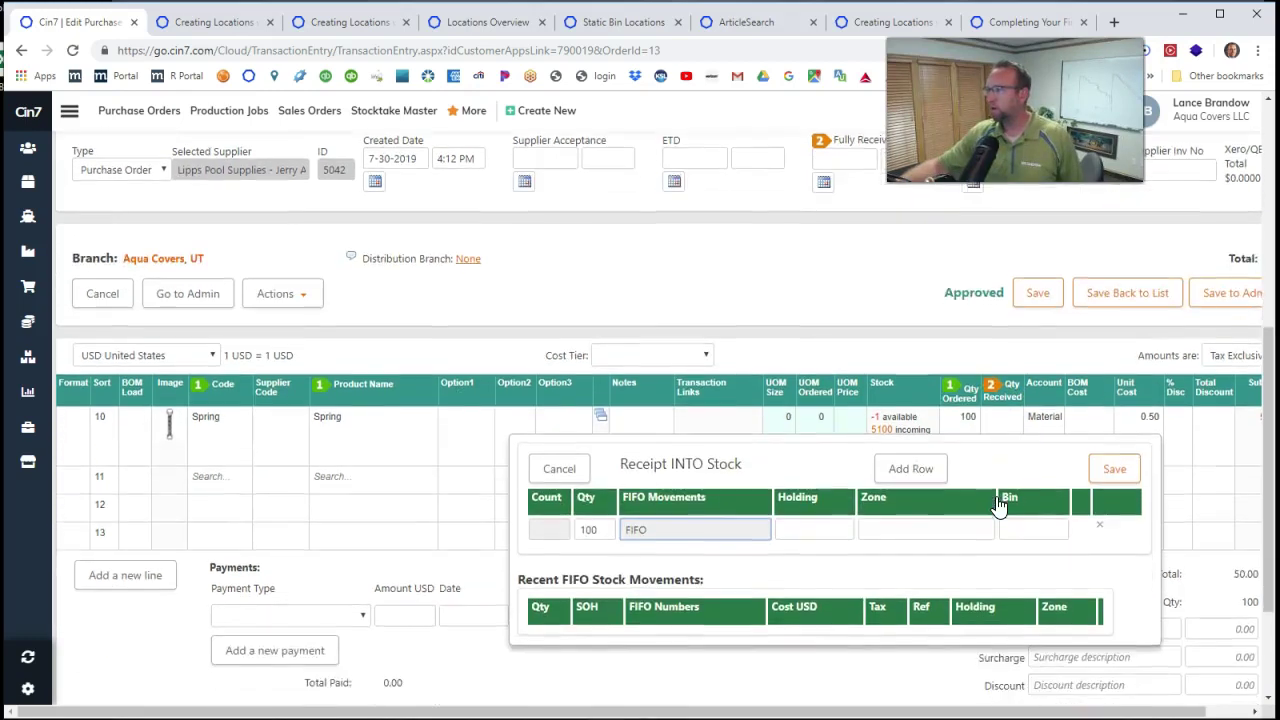
click(938, 440)
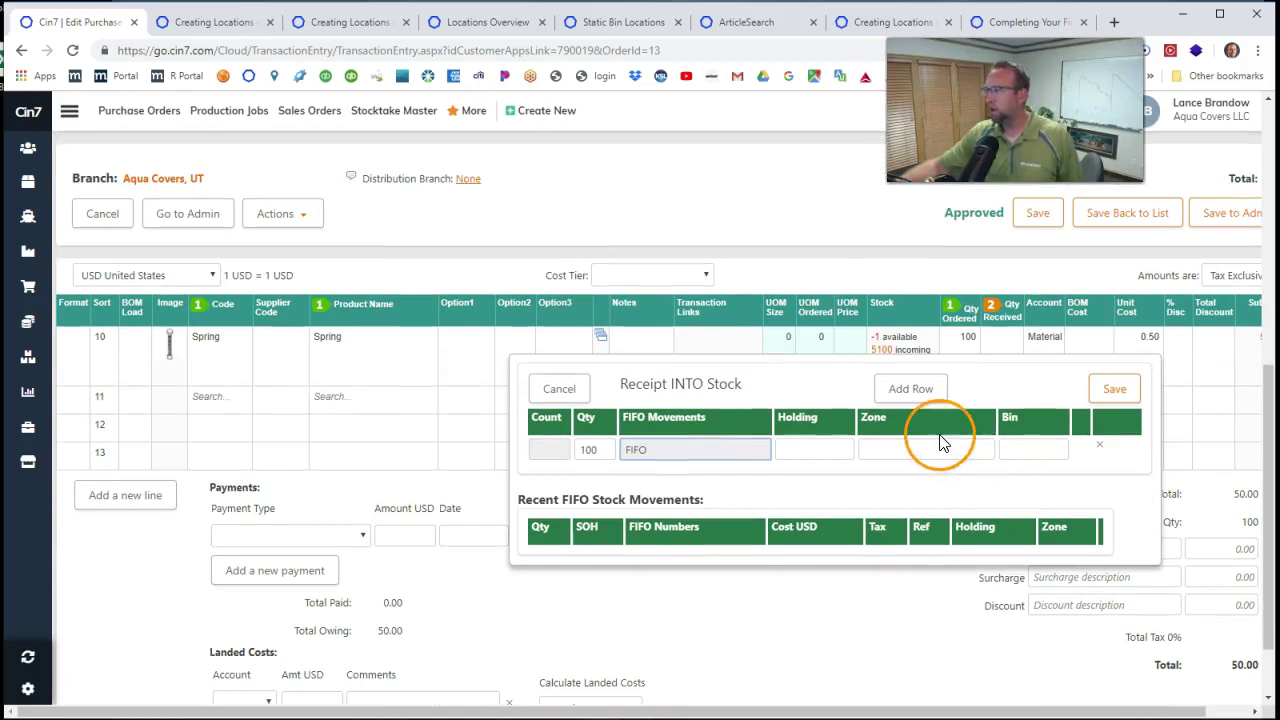
click(603, 450)
double_click(603, 450)
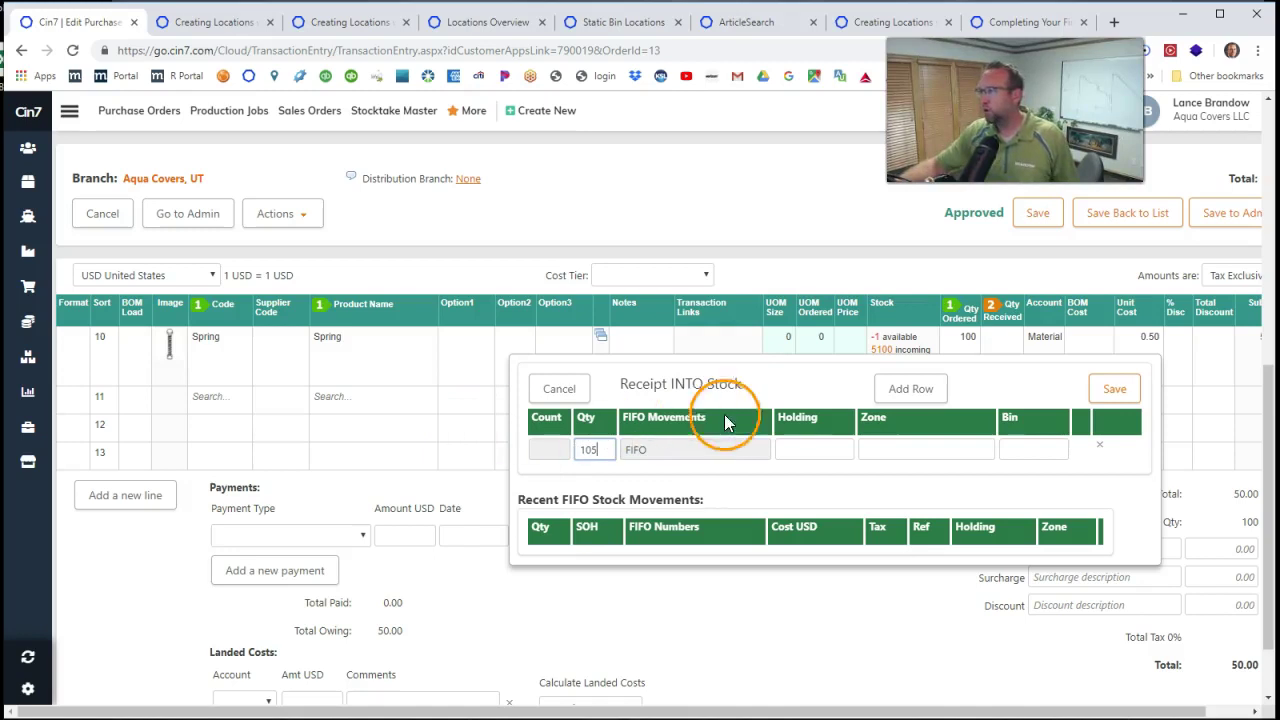
click(892, 449)
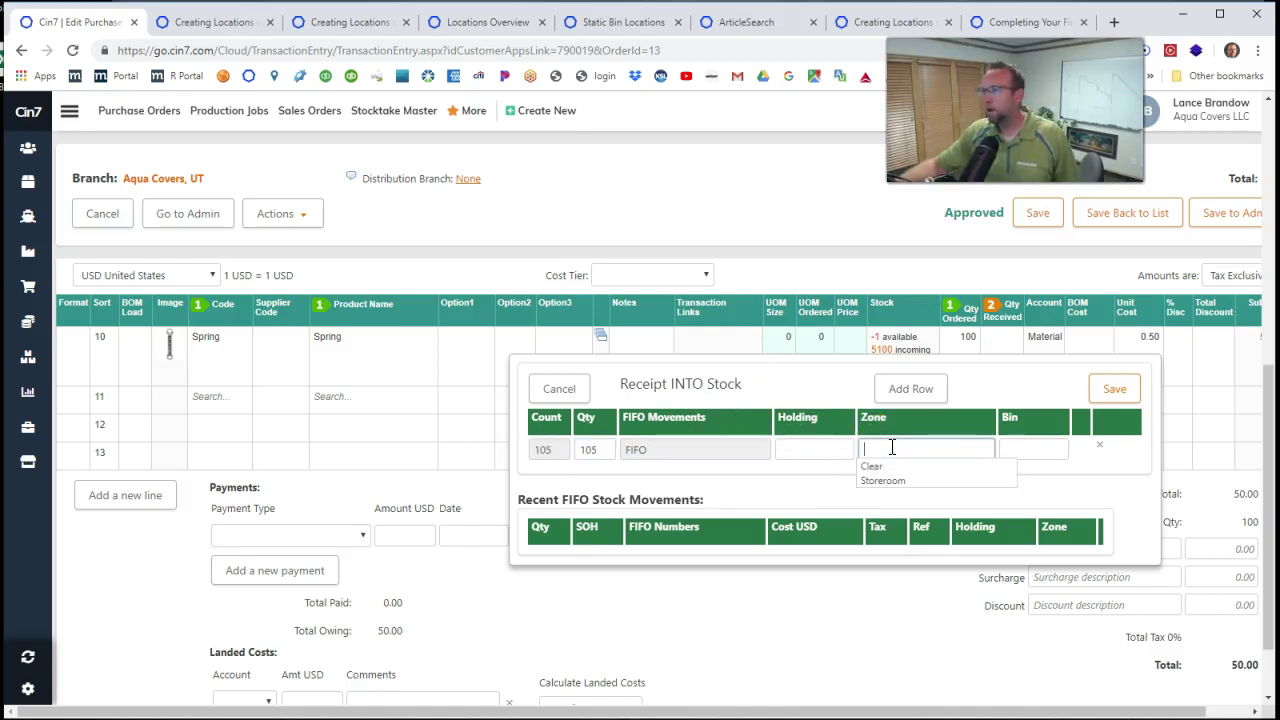
Step: Keep branch Aqua Covers, UT, then discard the unfinished stock receipt
mouse_move(162, 190)
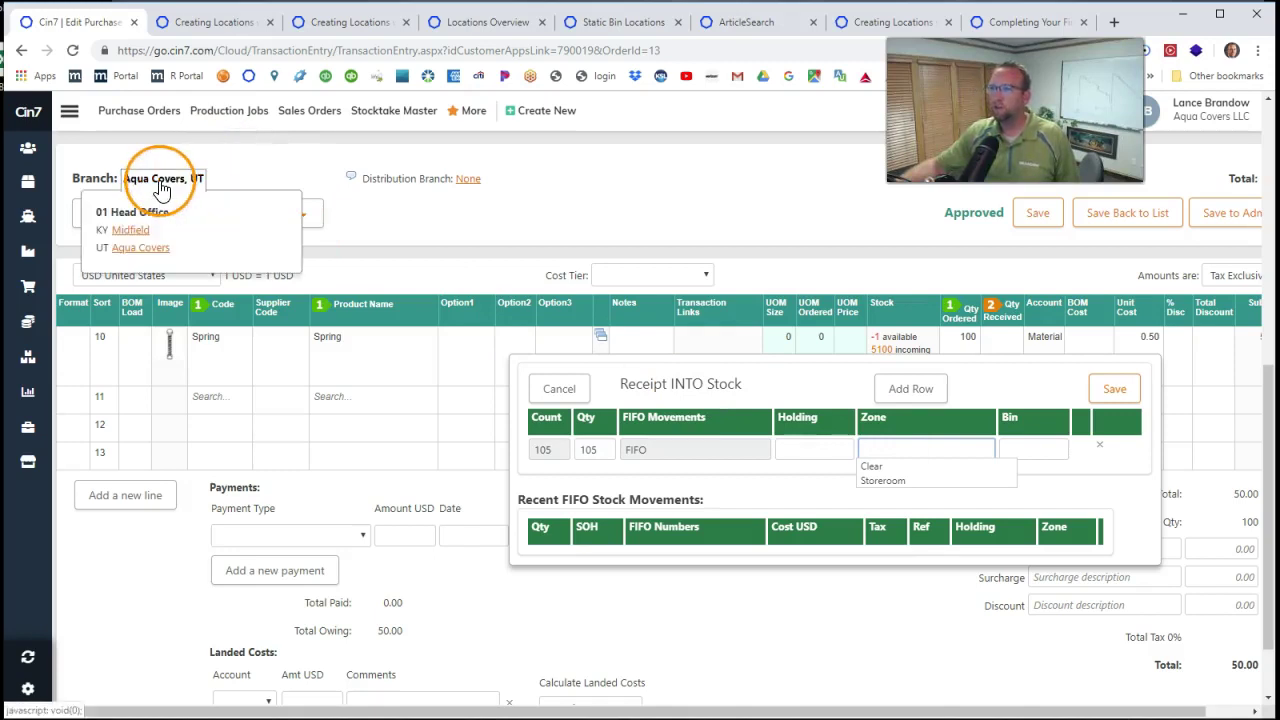
click(136, 247)
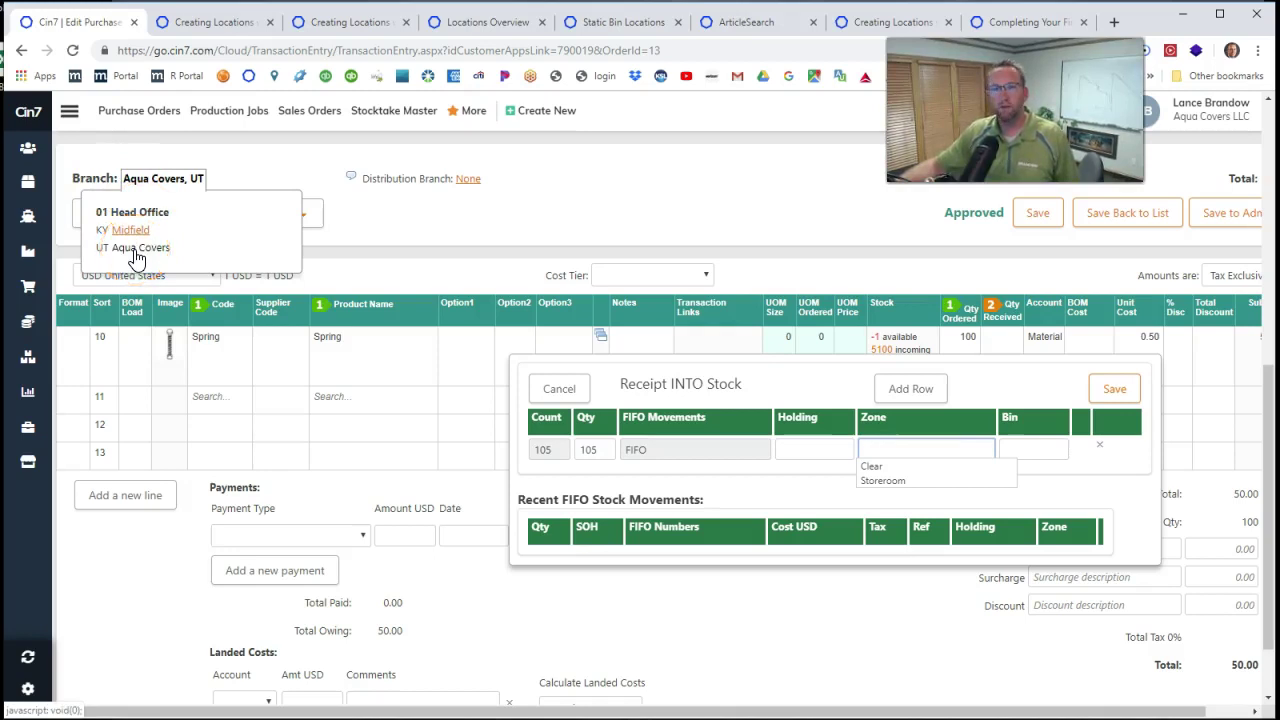
click(136, 250)
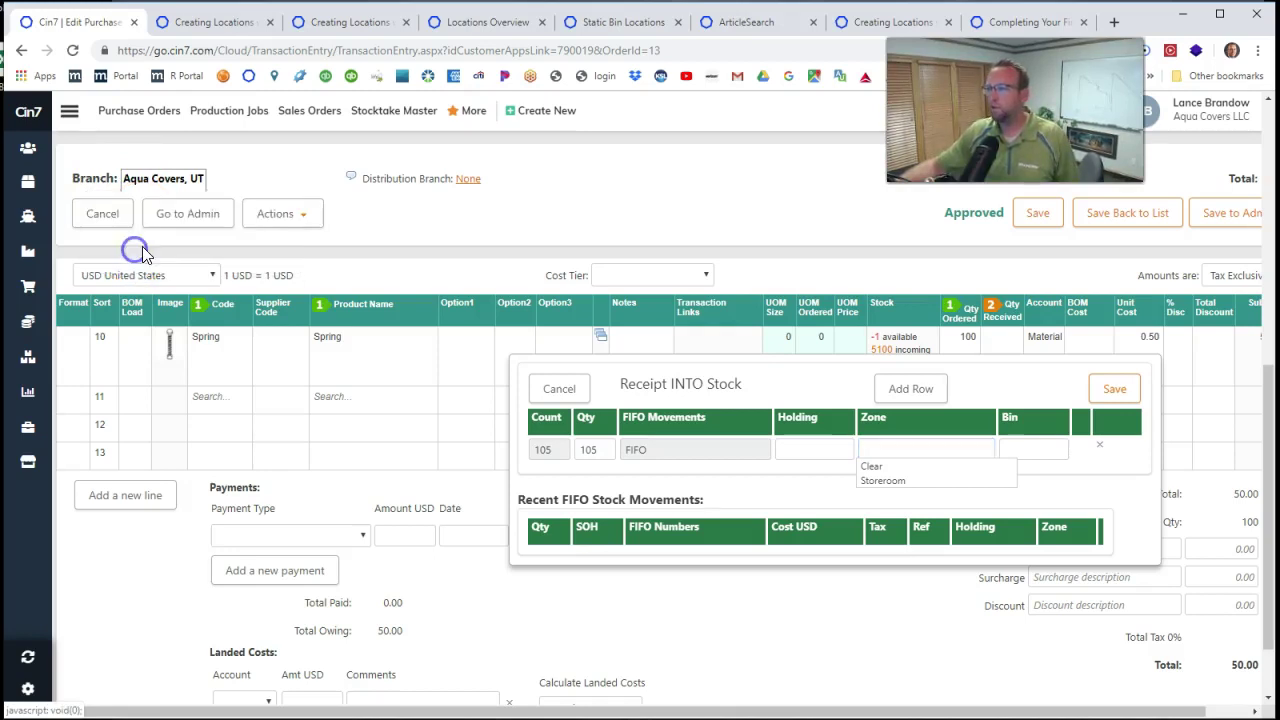
click(893, 447)
click(678, 226)
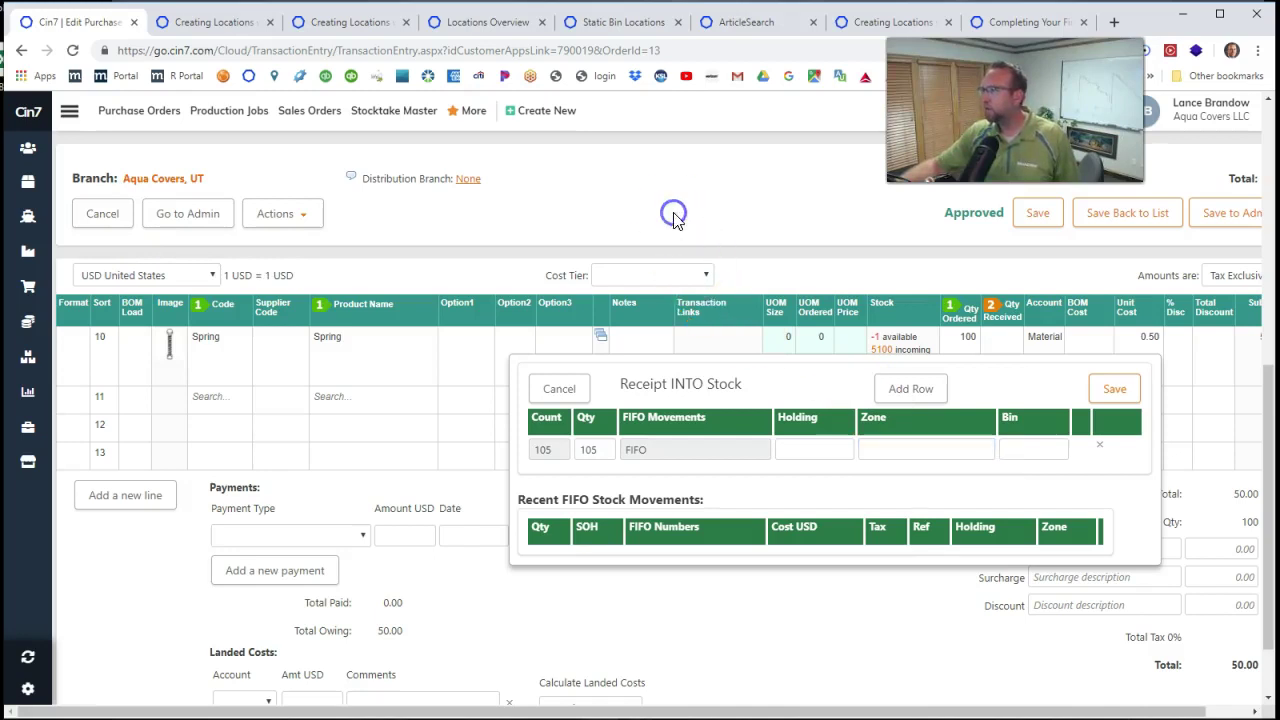
click(562, 396)
Step: Redo the Spring receipt with quantity 105 into Storeroom bin 1 and save it
click(993, 345)
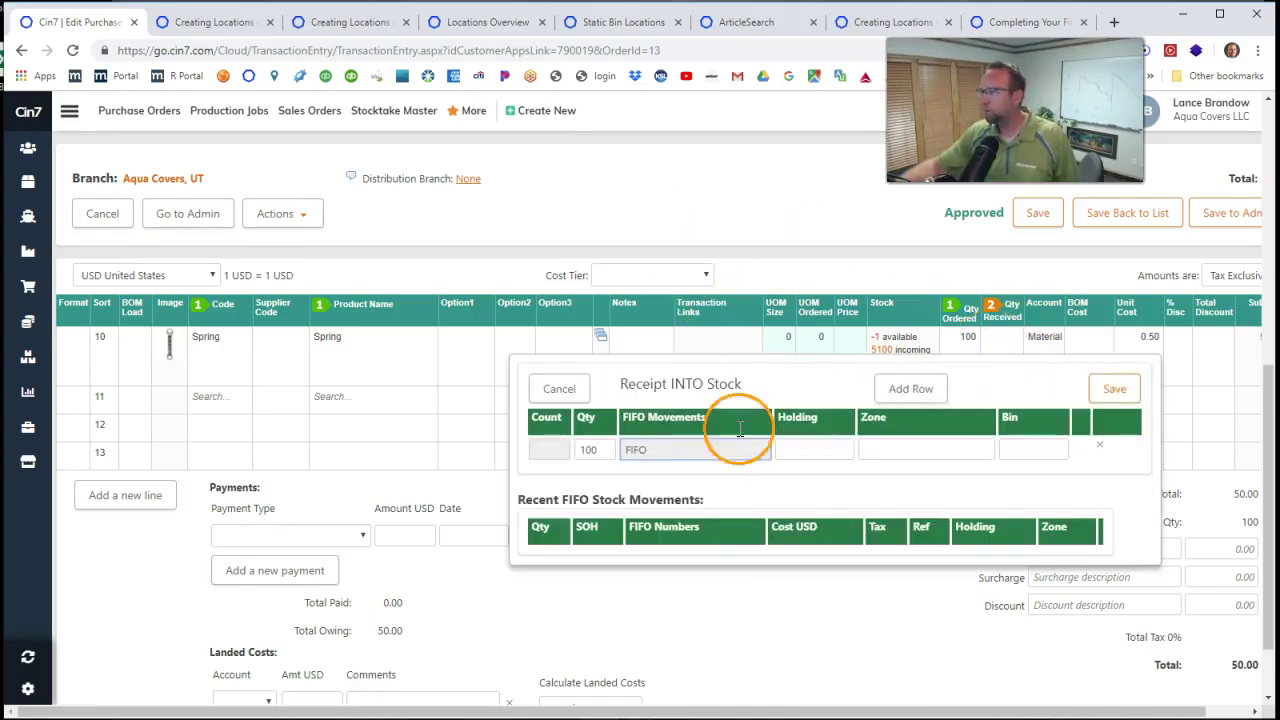
click(600, 449)
key(BackSpace)
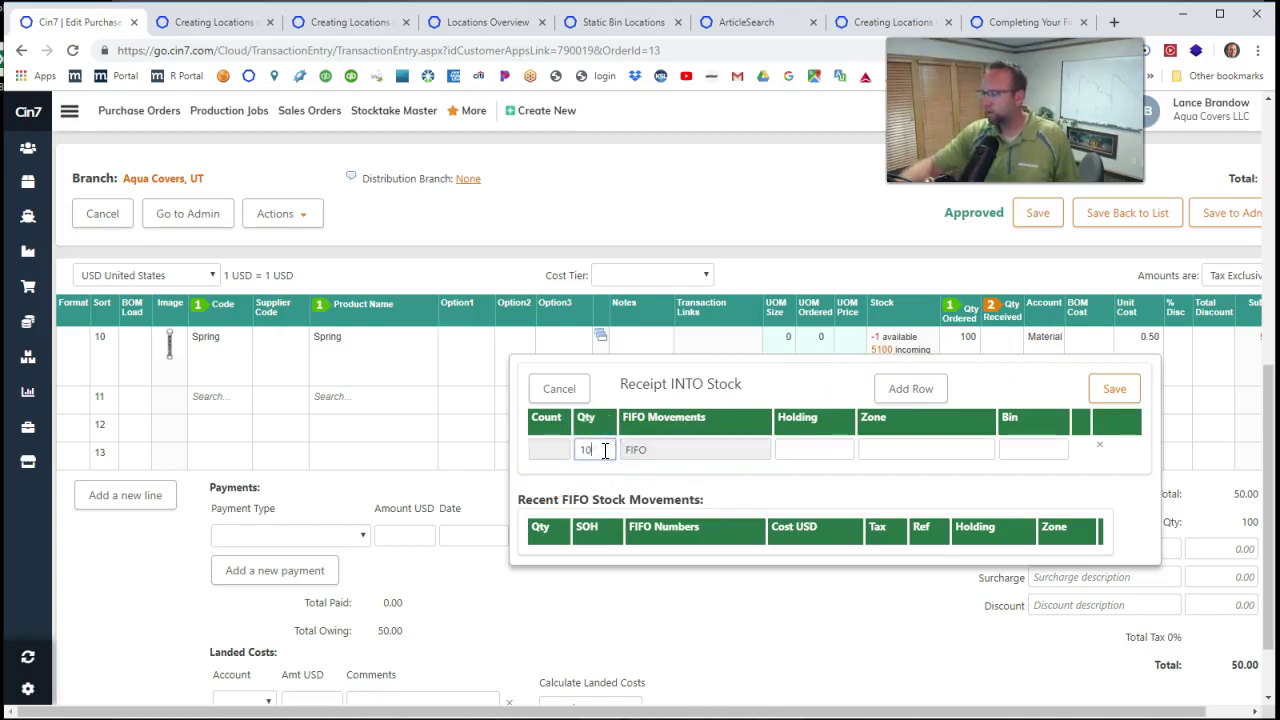
click(894, 452)
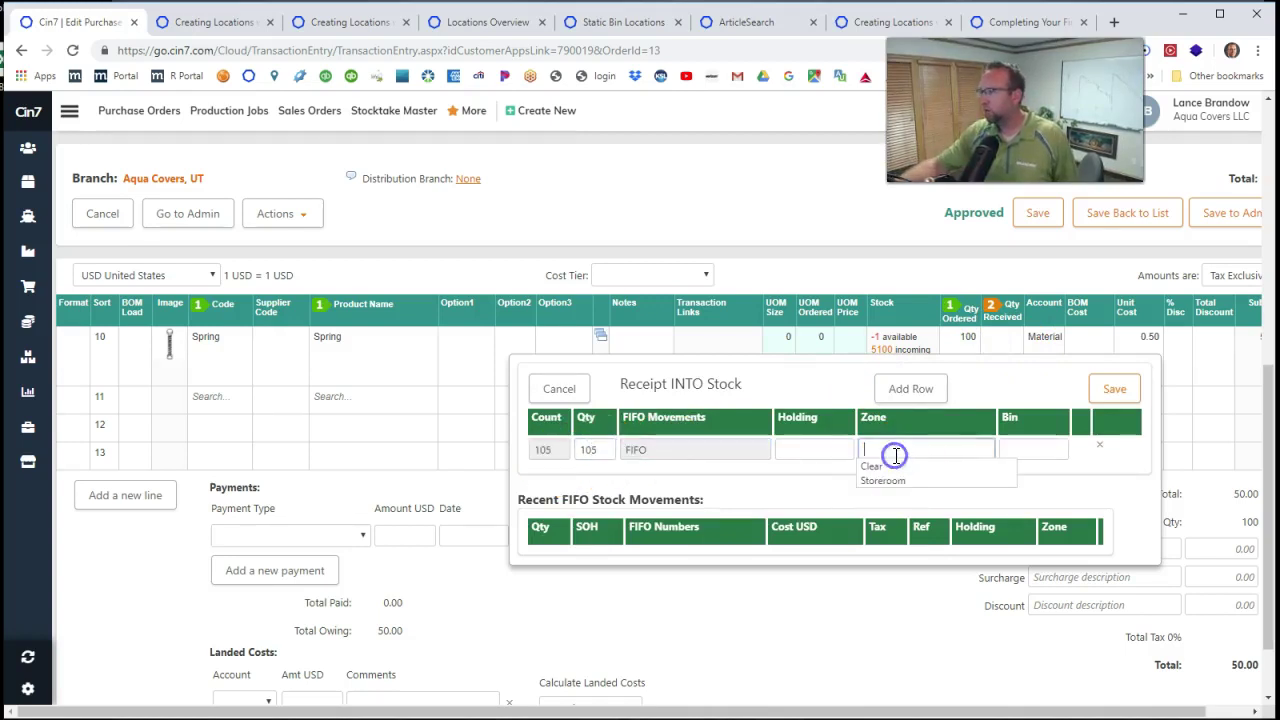
click(892, 481)
click(1025, 452)
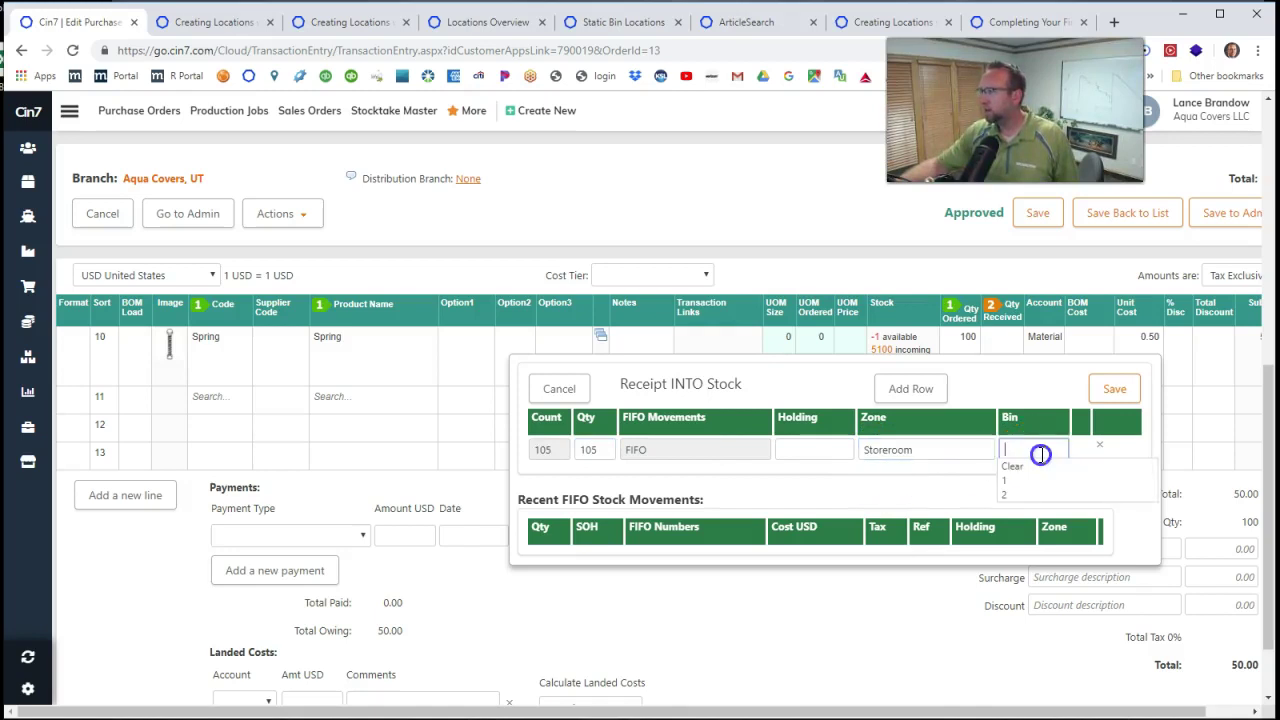
click(1012, 481)
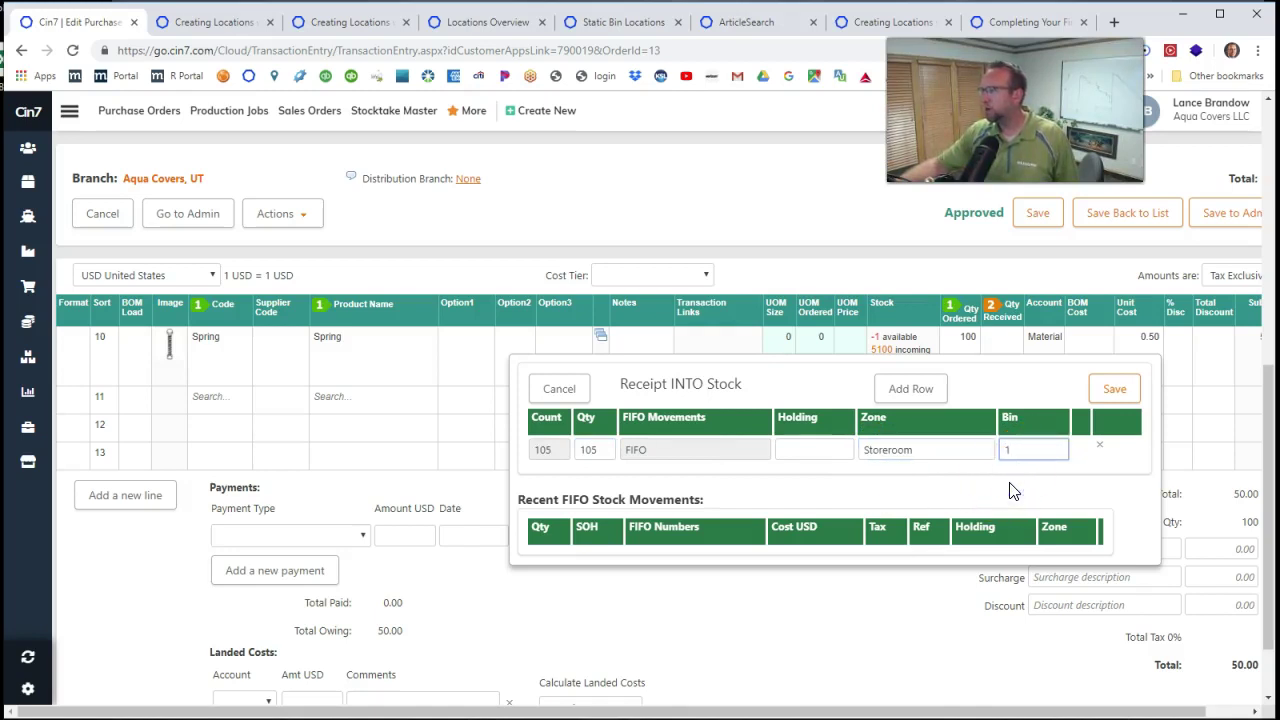
click(1116, 390)
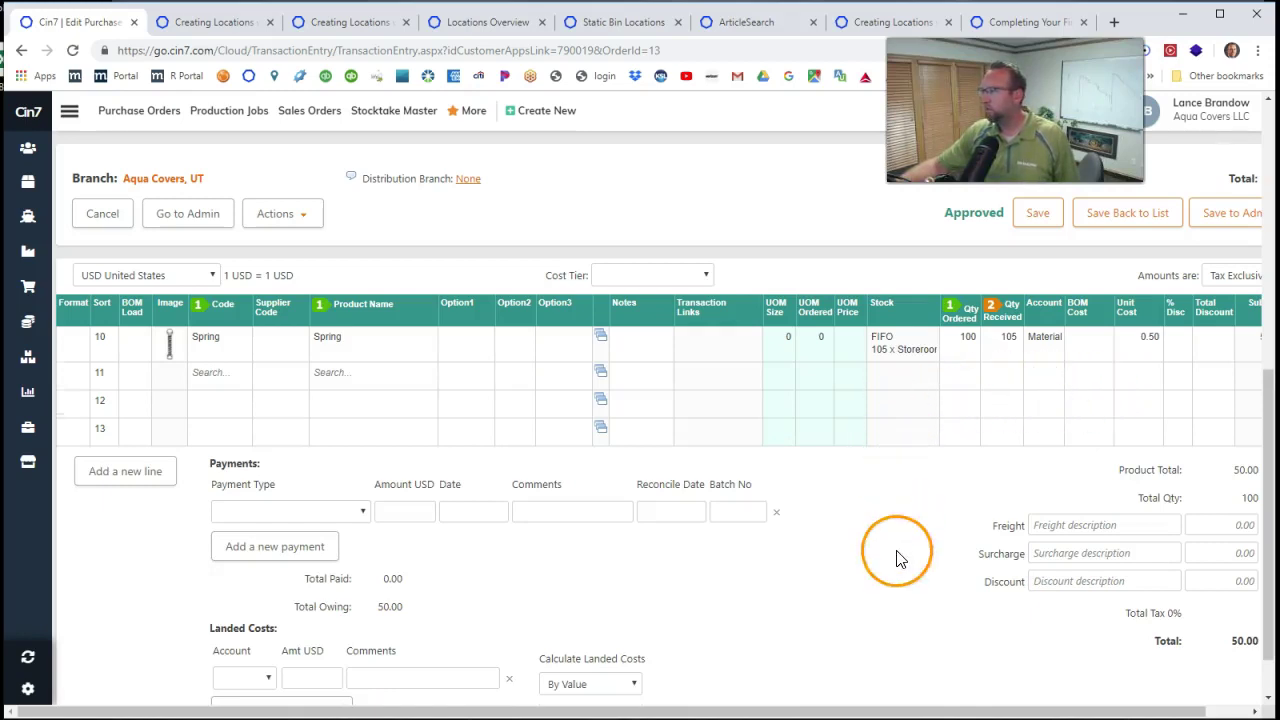
Step: Save PO-13 back to the list, accepting the 100-vs-105 ordered quantity mismatch alert
scroll(897, 558, down, 1)
scroll(897, 558, up, 5)
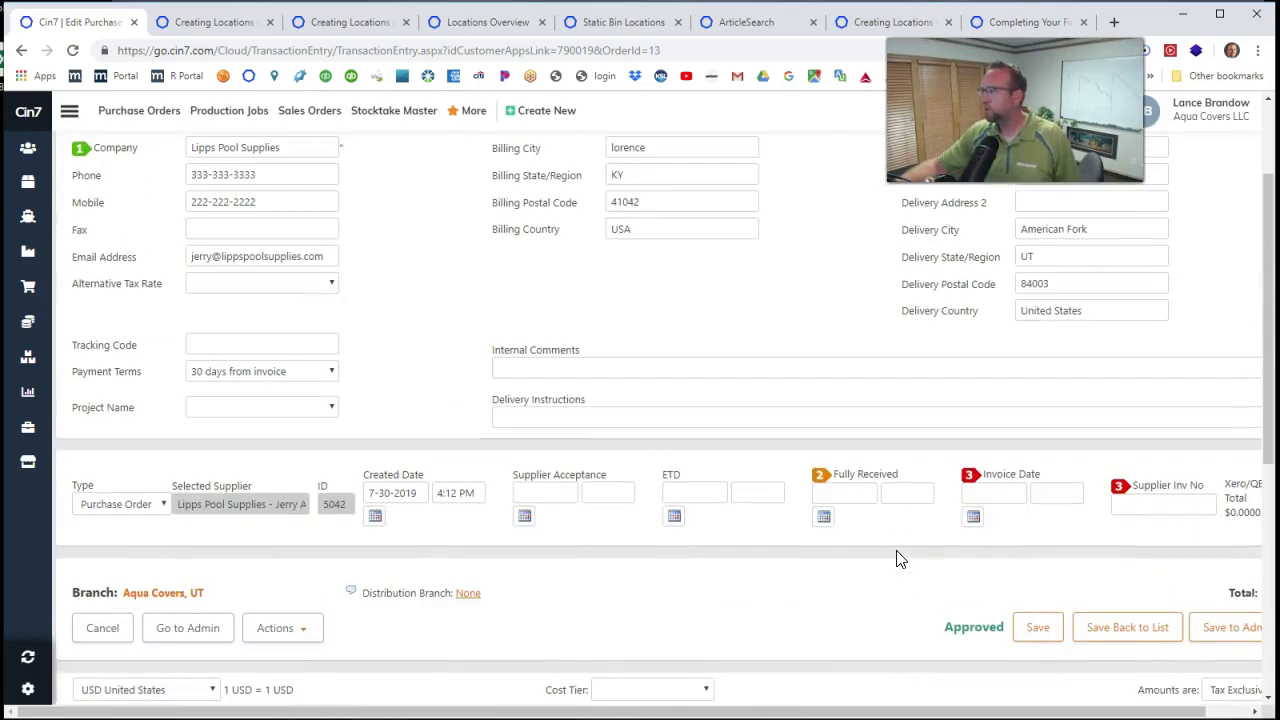
click(898, 496)
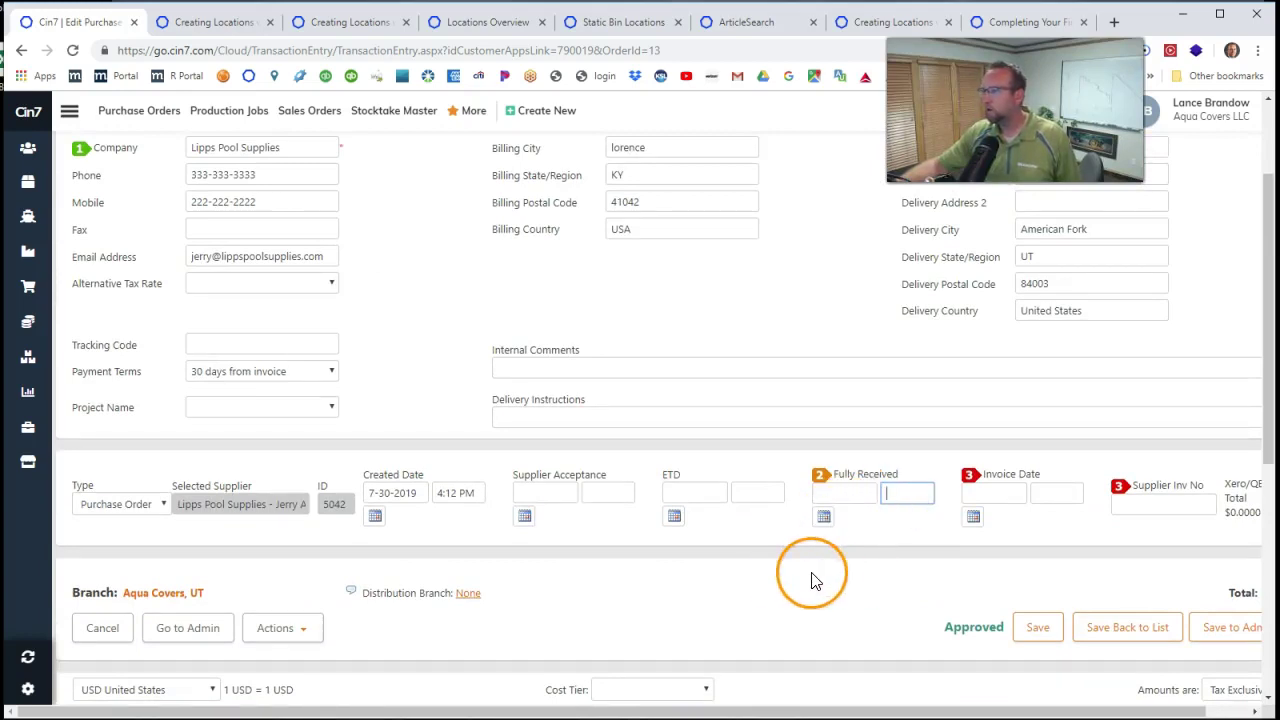
scroll(783, 580, down, 1)
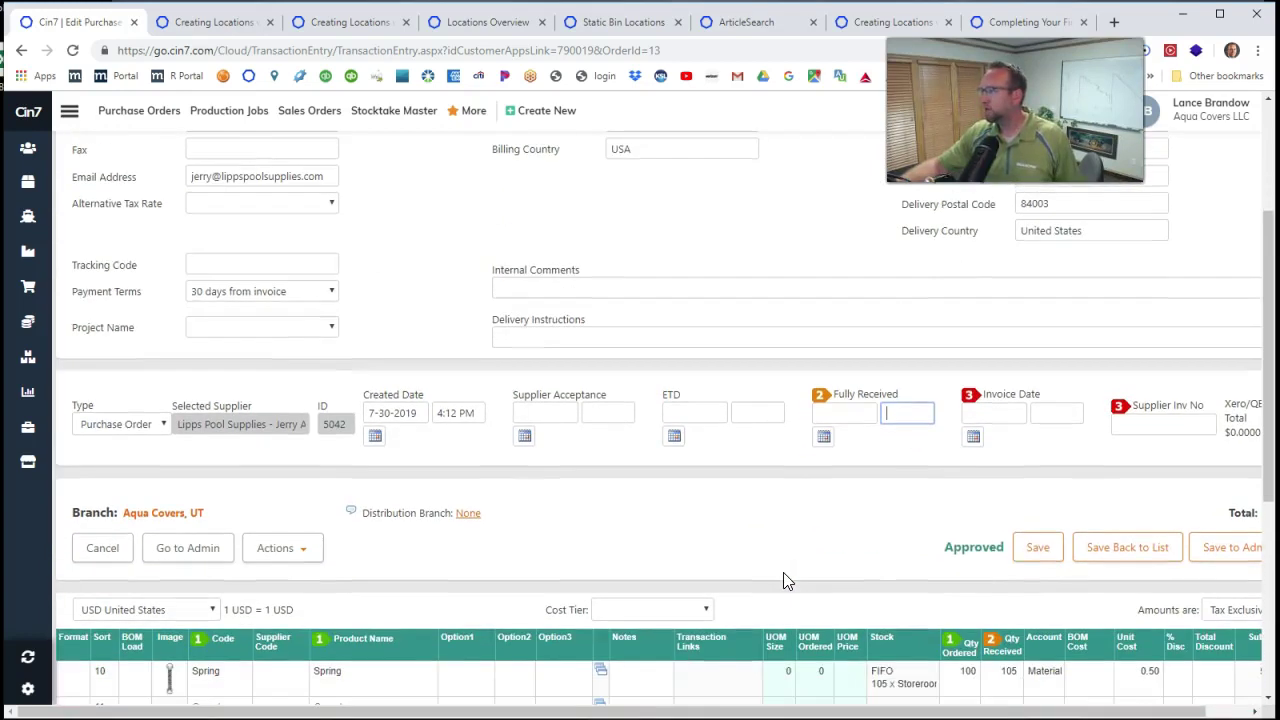
click(1127, 550)
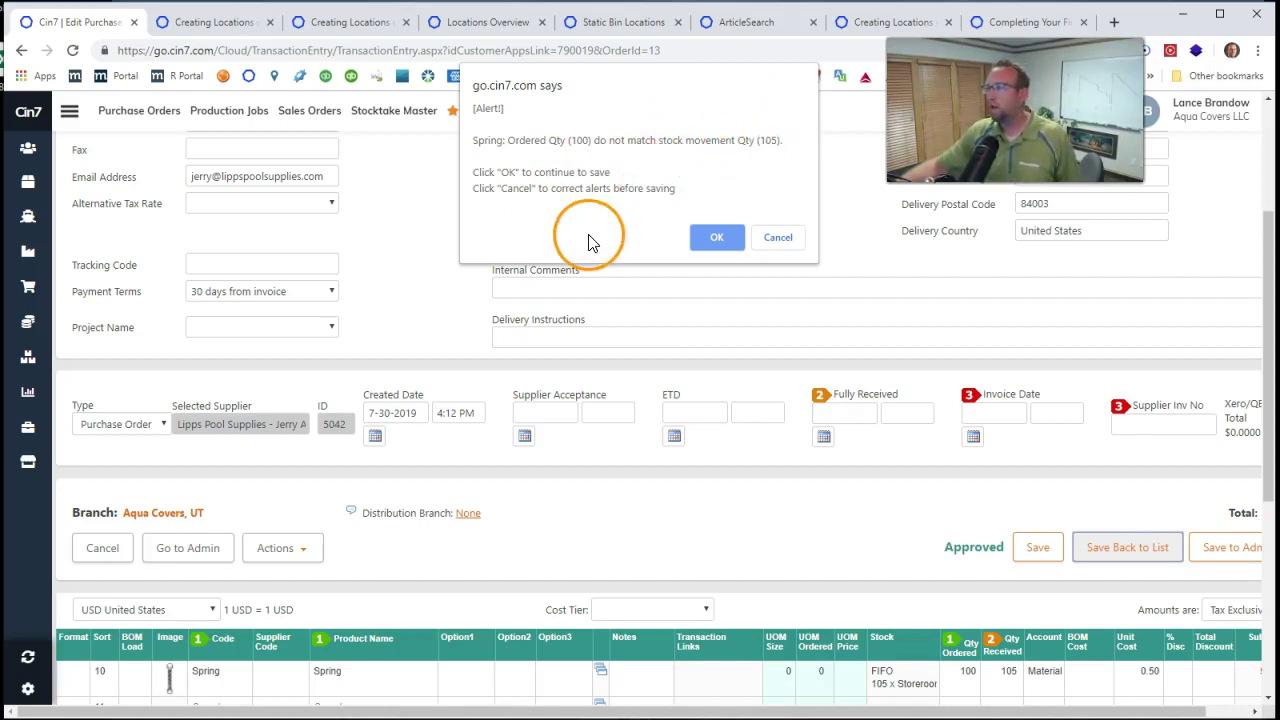
click(717, 240)
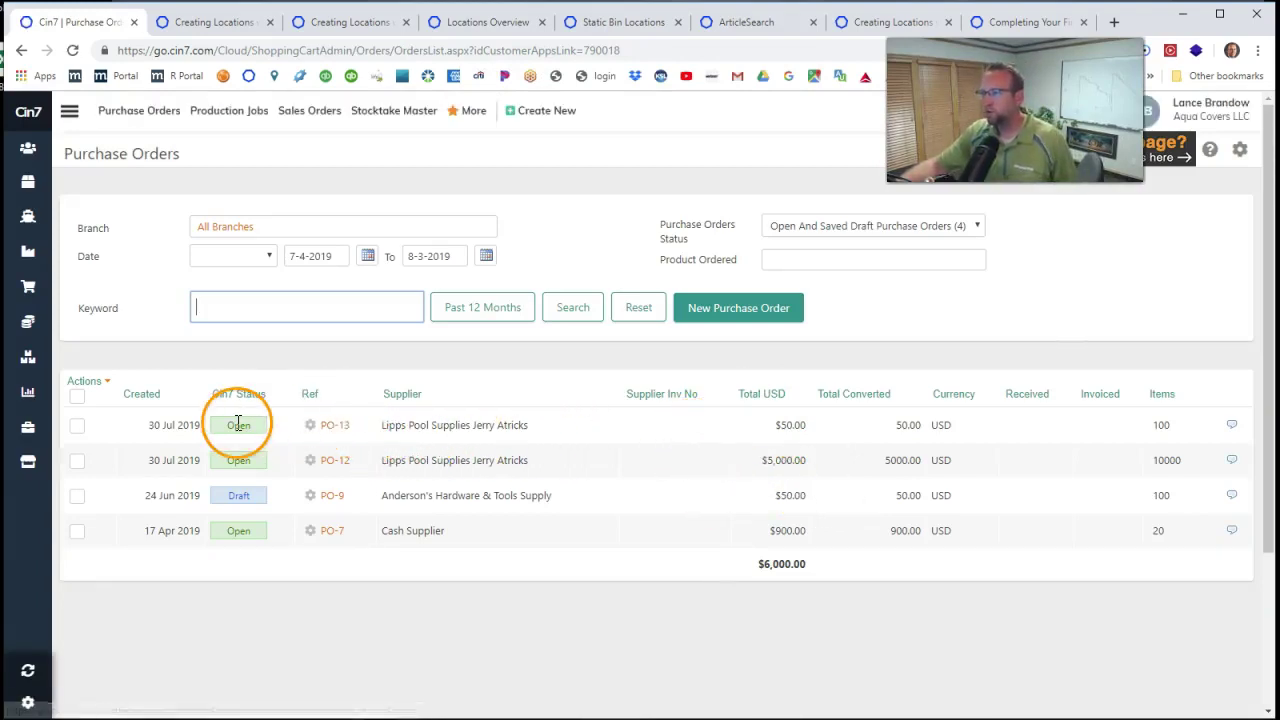
Step: Reopen PO-13 and set its Fully Received date to August 3, 2019
click(338, 428)
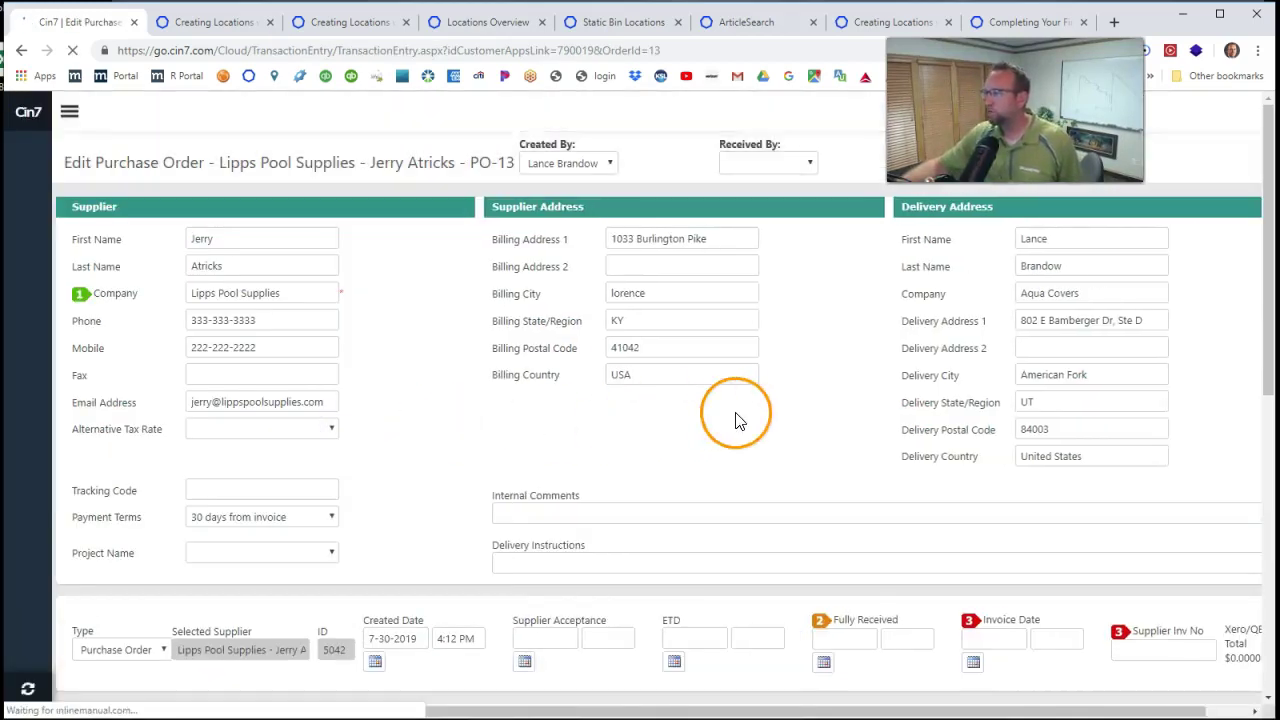
scroll(760, 420, down, 3)
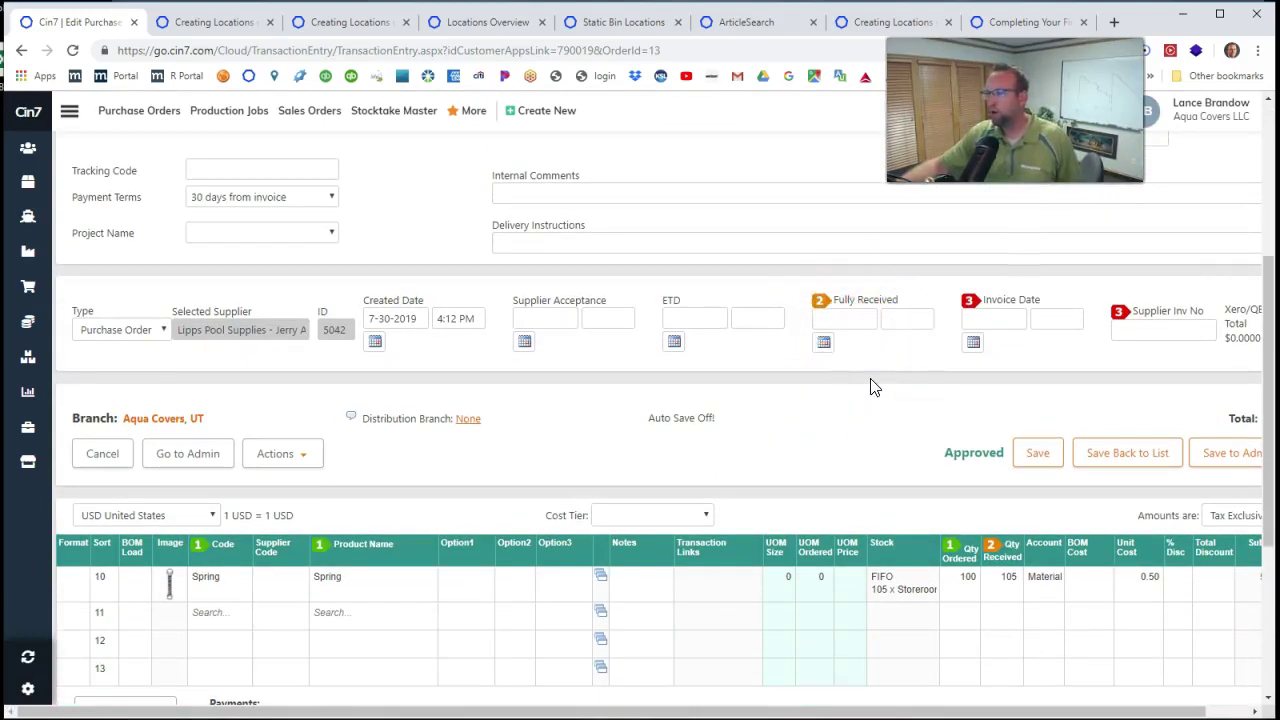
scroll(870, 387, down, 2)
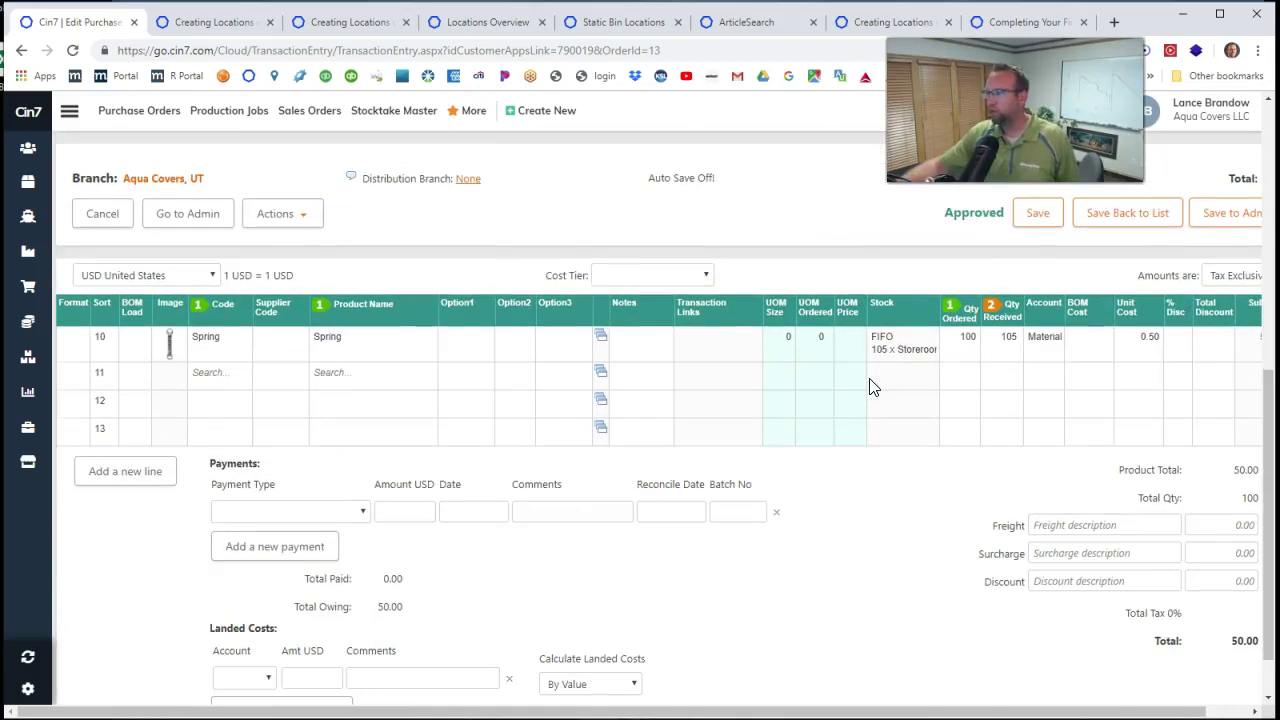
scroll(894, 474, up, 2)
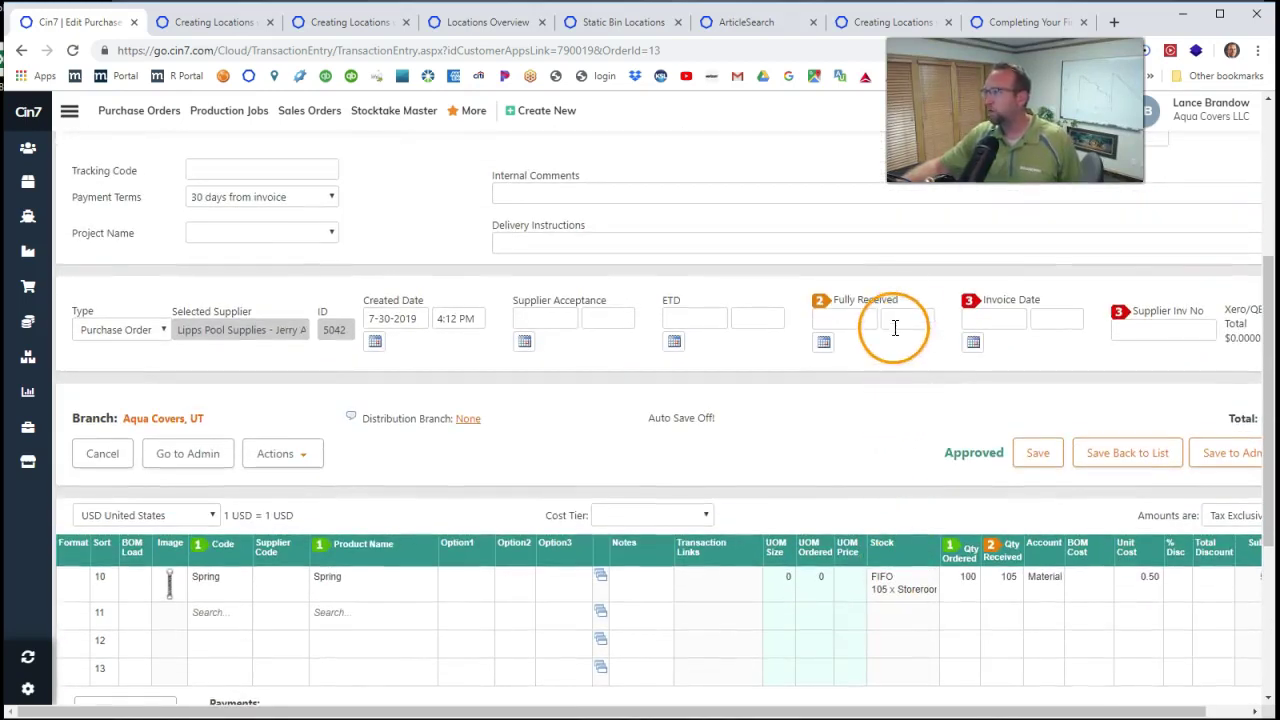
click(901, 319)
click(823, 342)
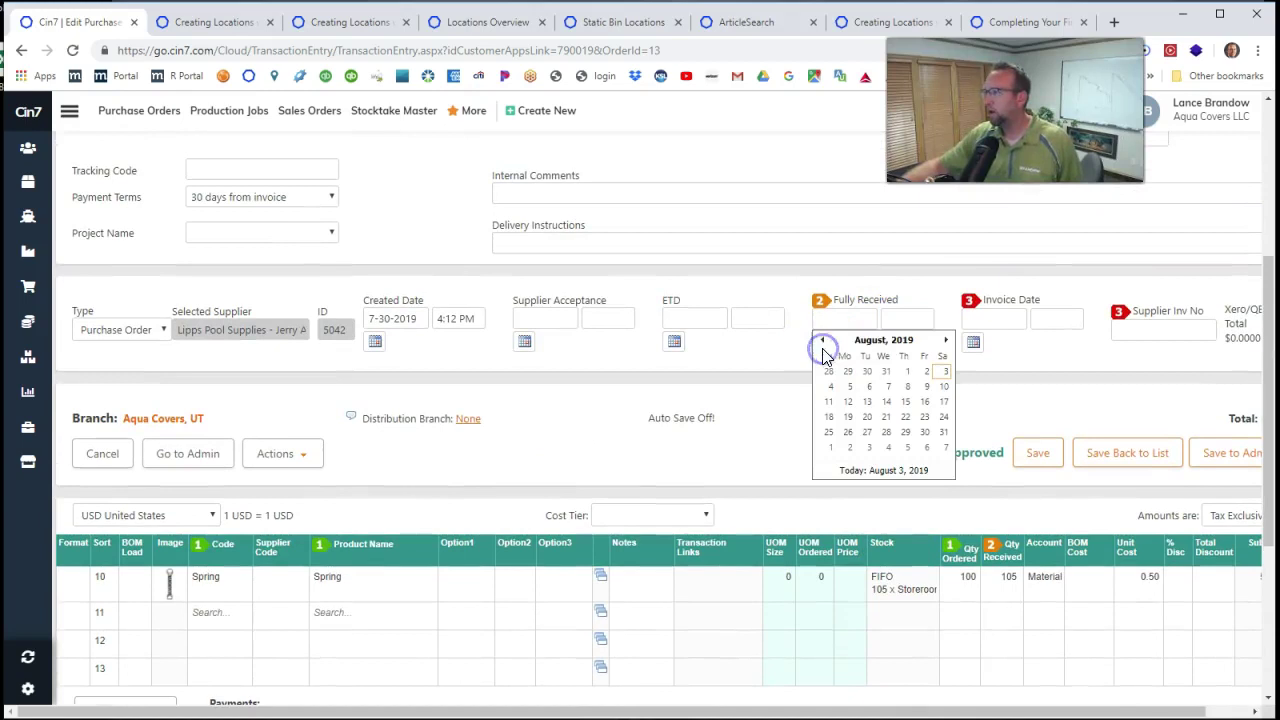
click(941, 372)
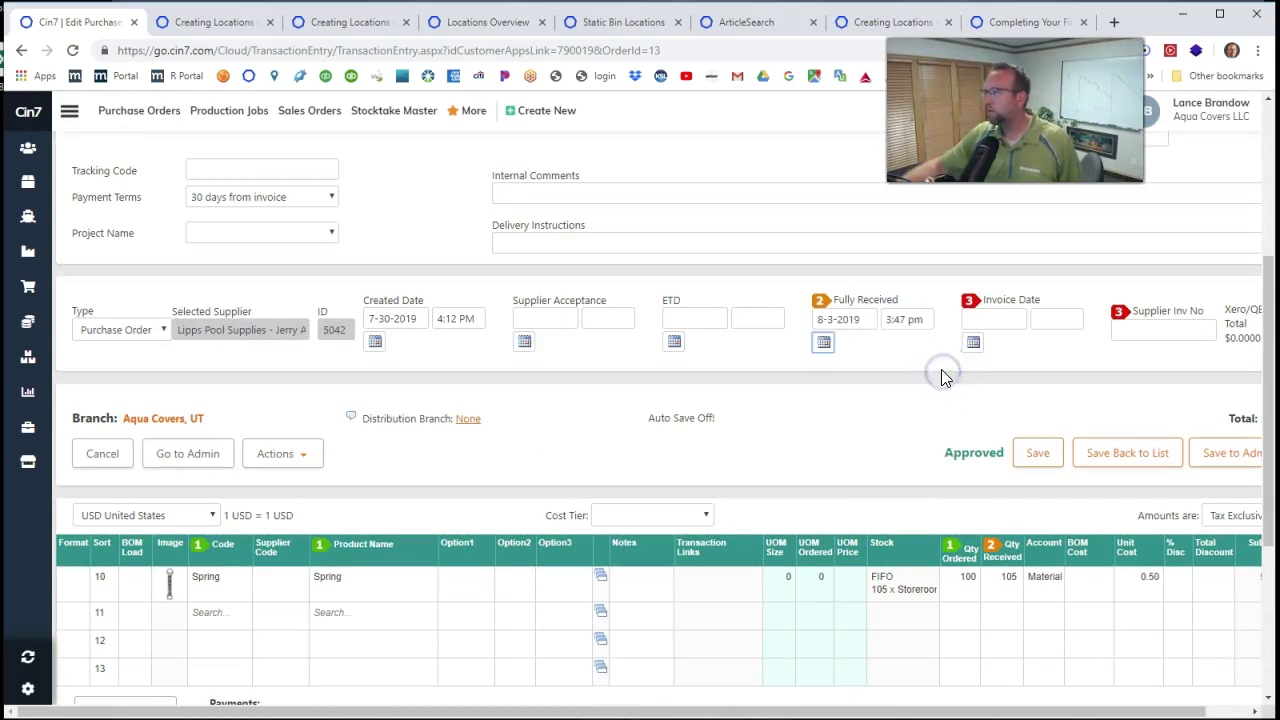
Step: Save PO-13 back to the list, confirming the quantity mismatch alert
scroll(828, 345, down, 1)
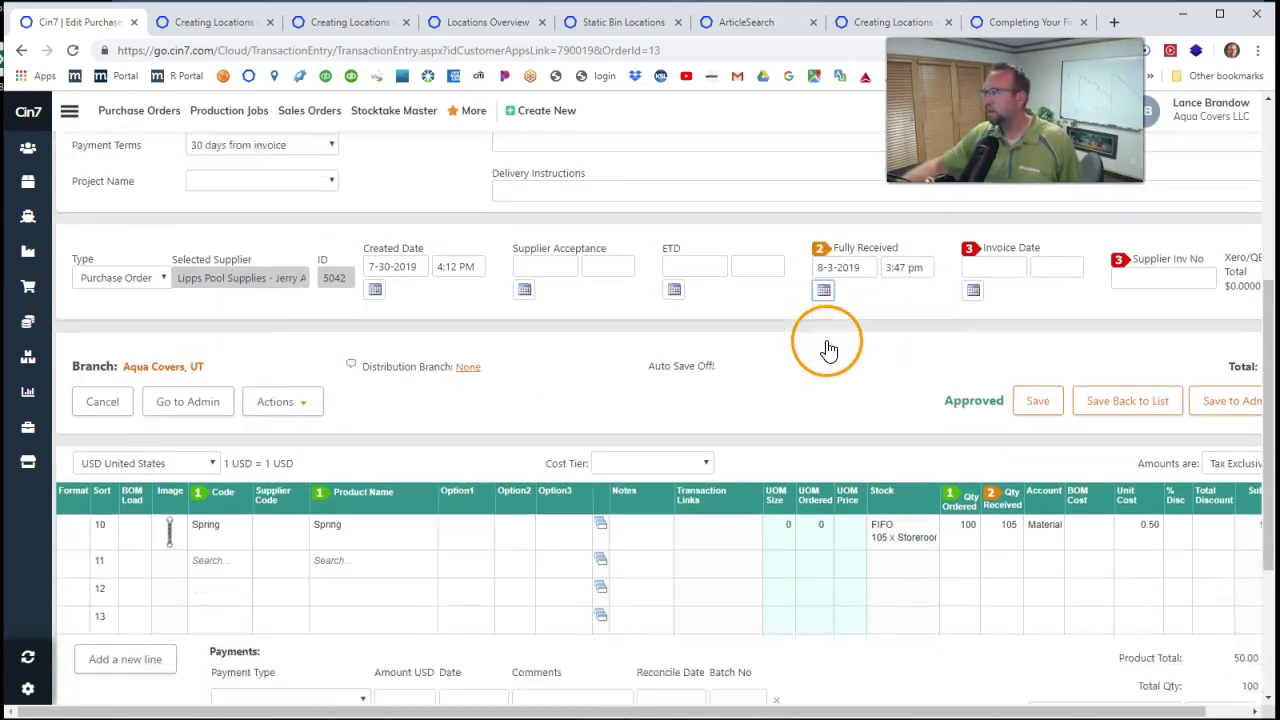
scroll(828, 348, up, 4)
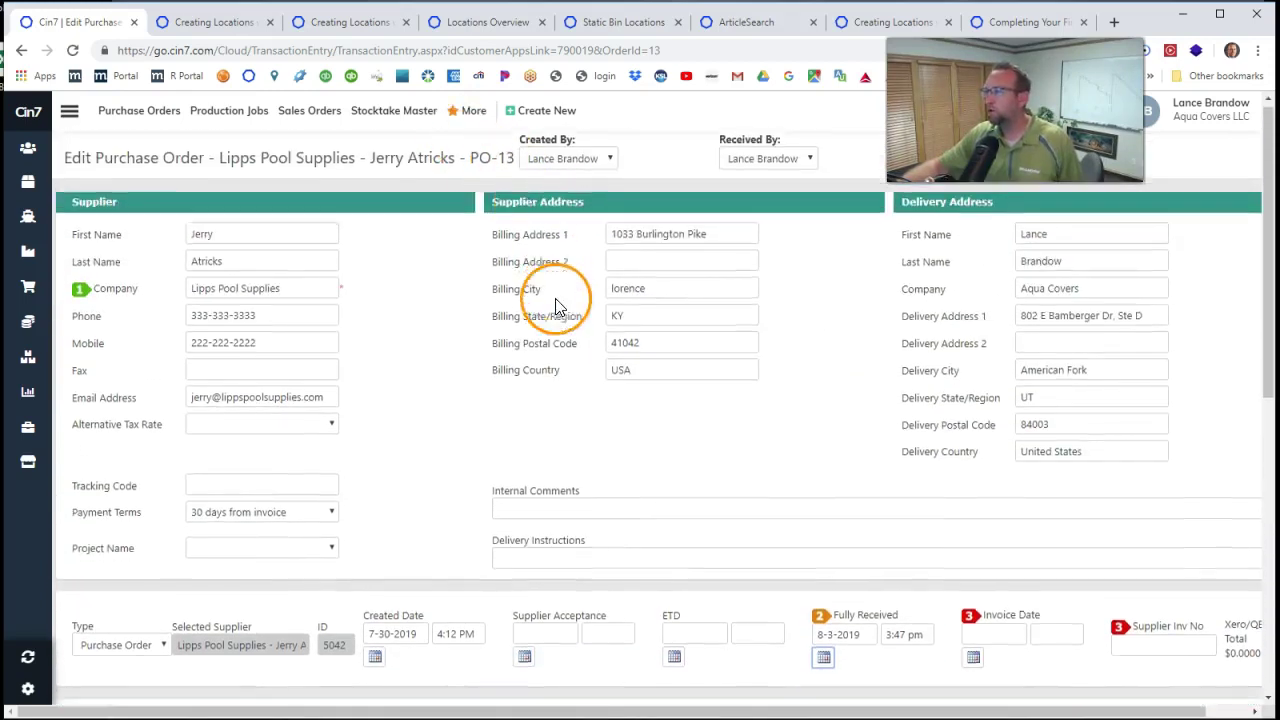
scroll(551, 302, down, 3)
click(1110, 462)
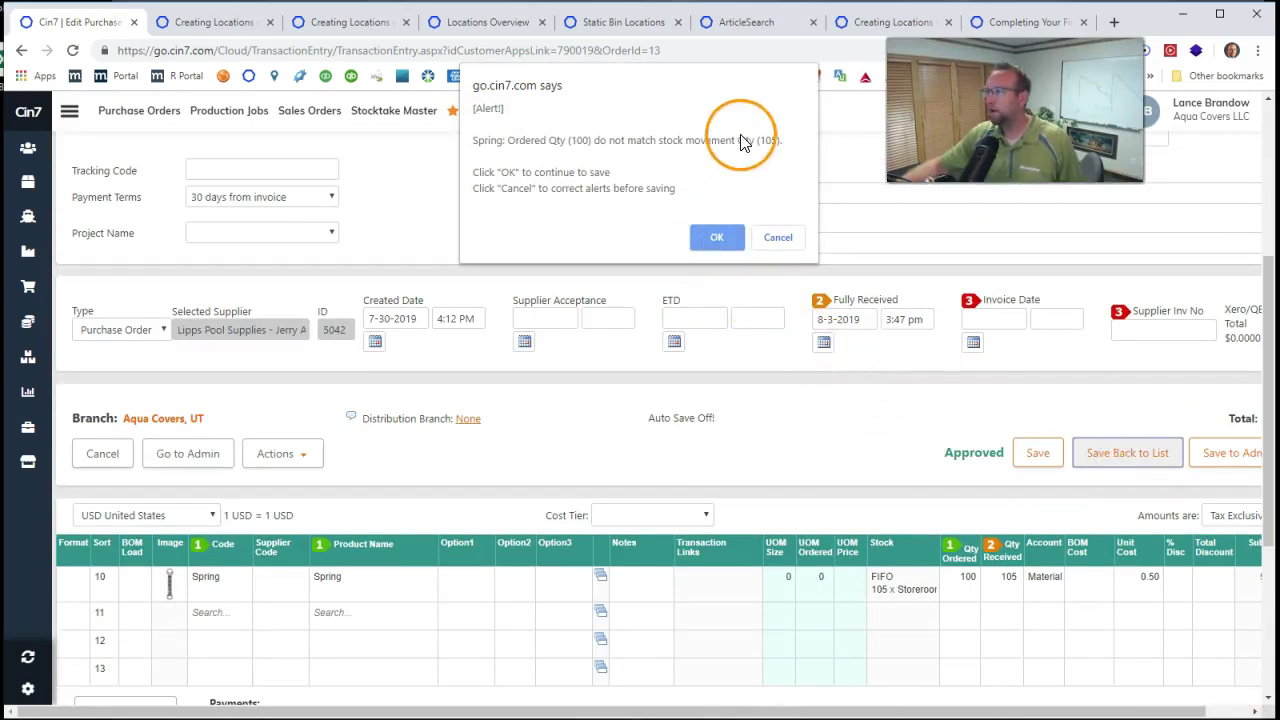
click(714, 240)
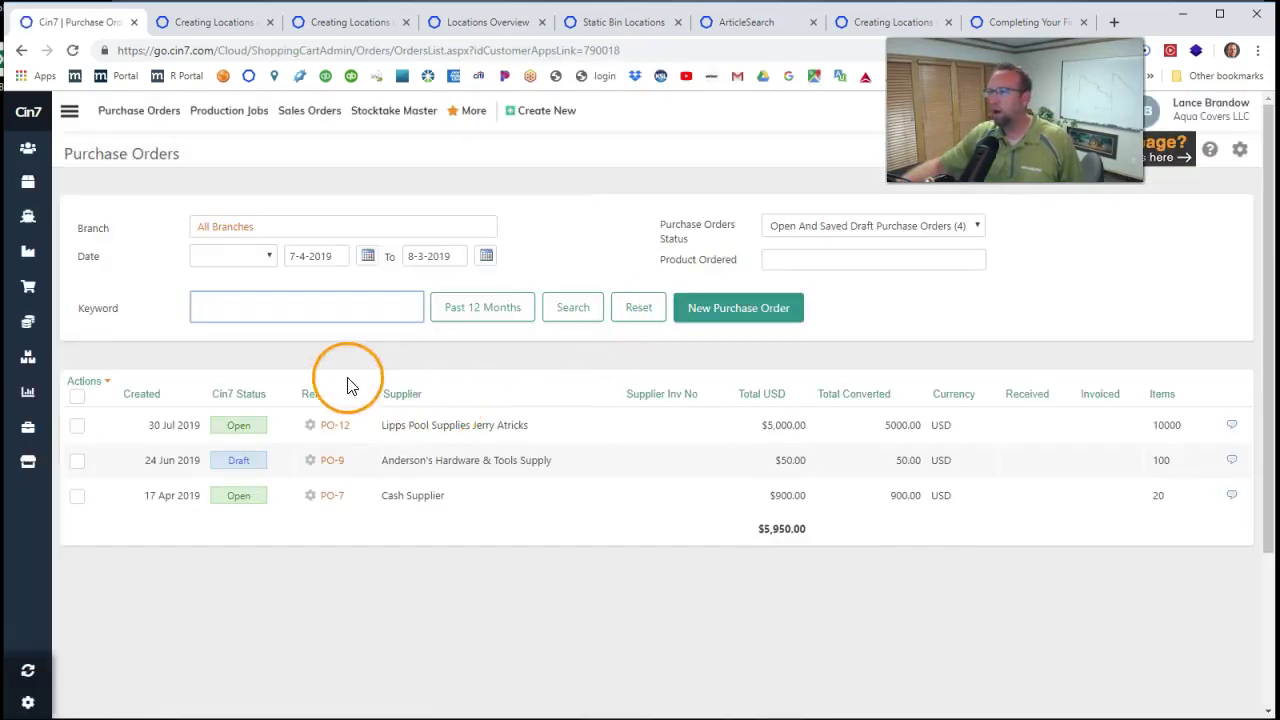
Step: Filter the purchase orders list to Past 12 Months, showing PO-13 as Received
mouse_move(314, 429)
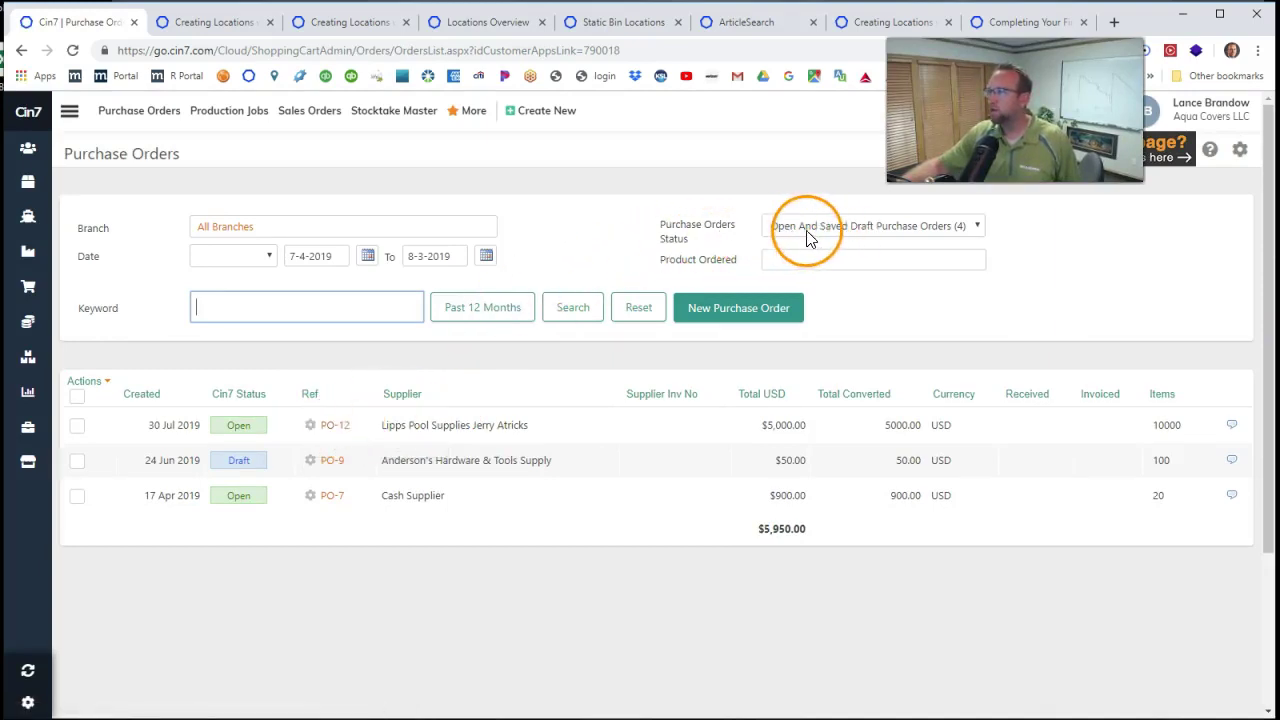
click(978, 227)
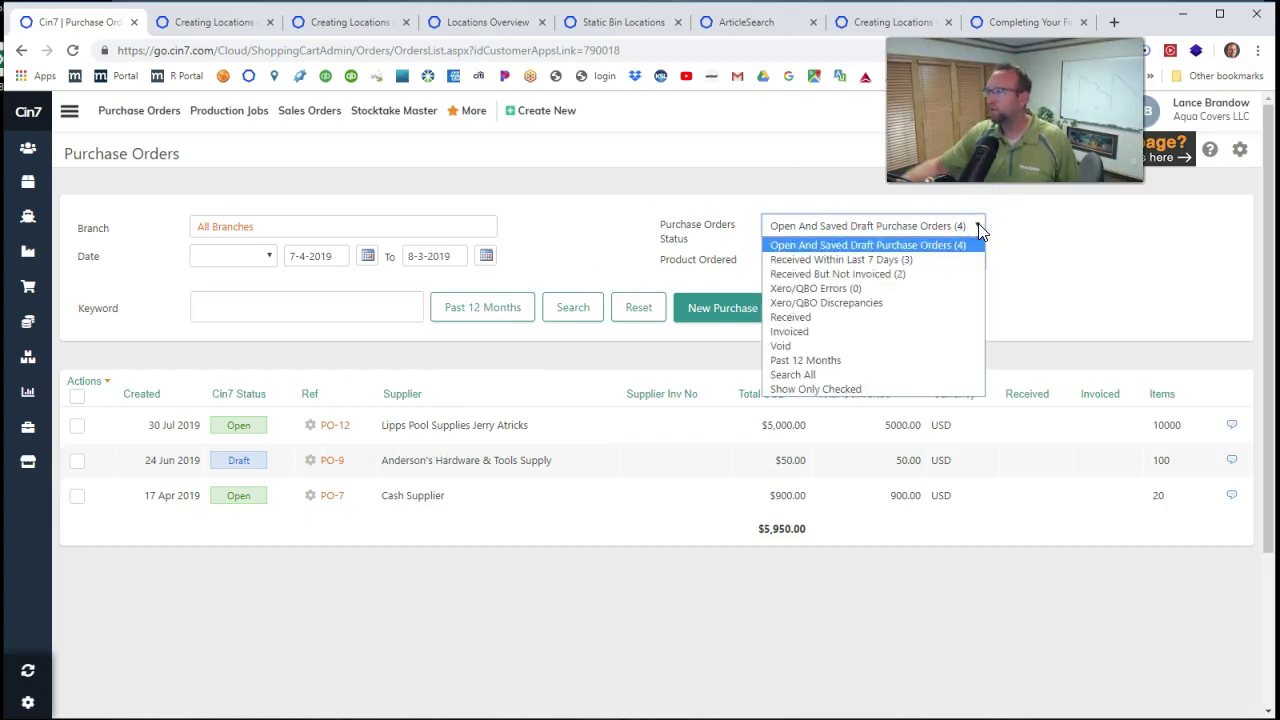
click(450, 313)
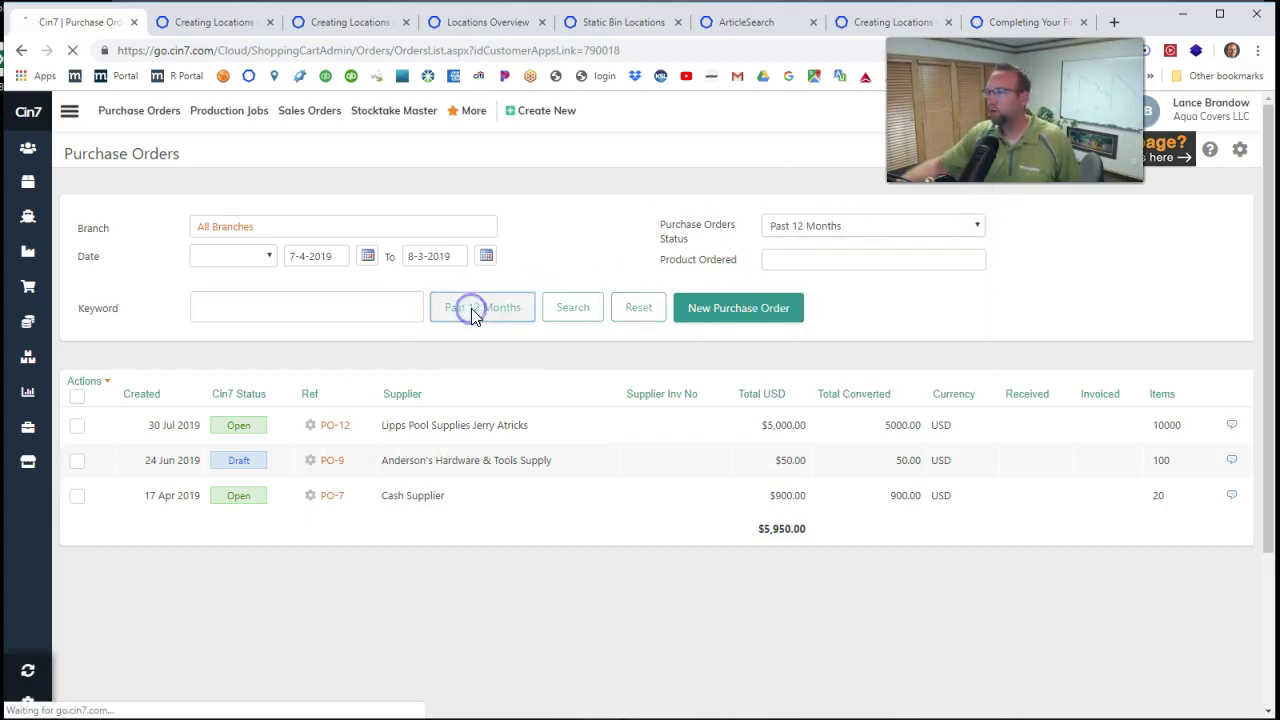
scroll(460, 403, down, 1)
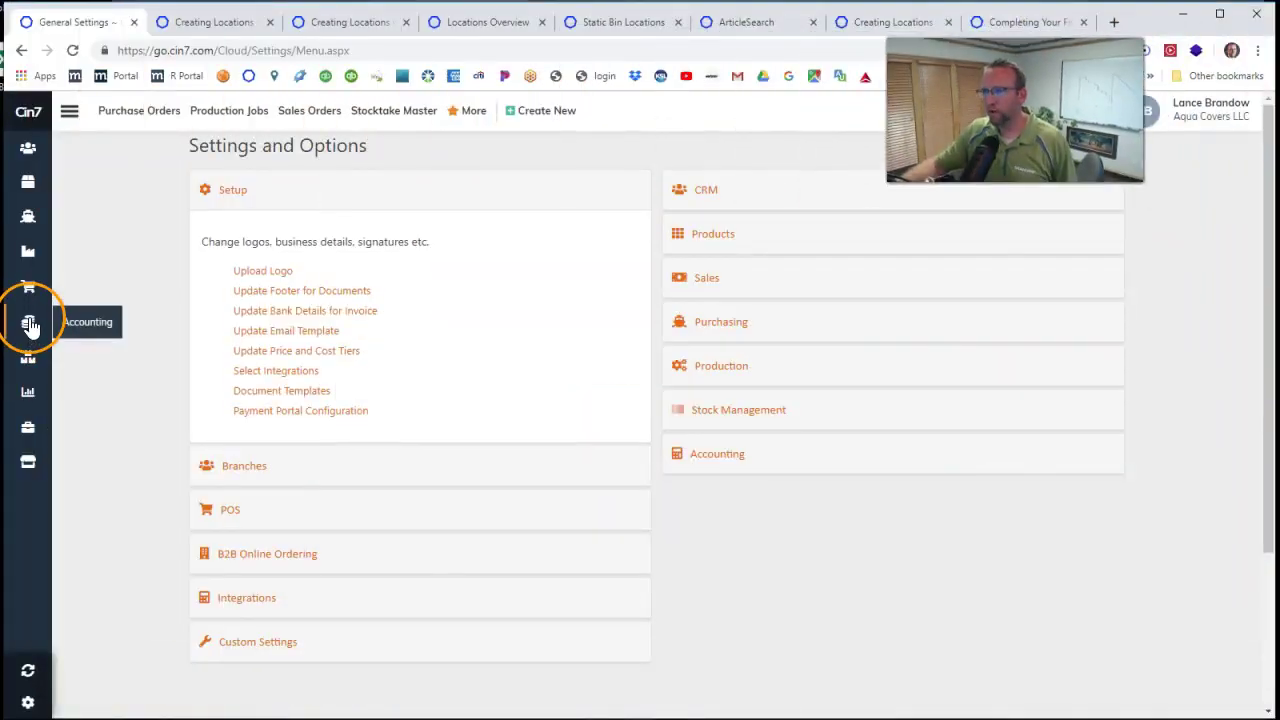
Step: Open Accounting > QuickBooks Enterprise and confirm Import Purchase Orders has 0 pending
click(28, 325)
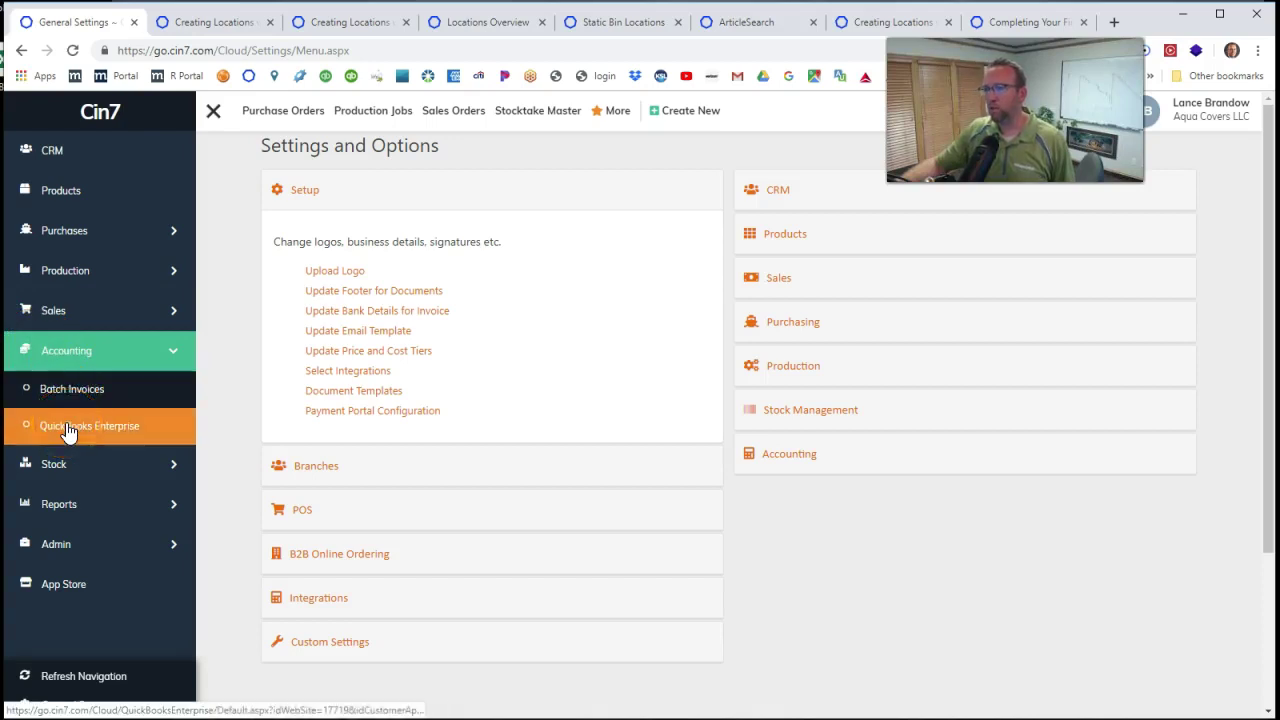
click(114, 430)
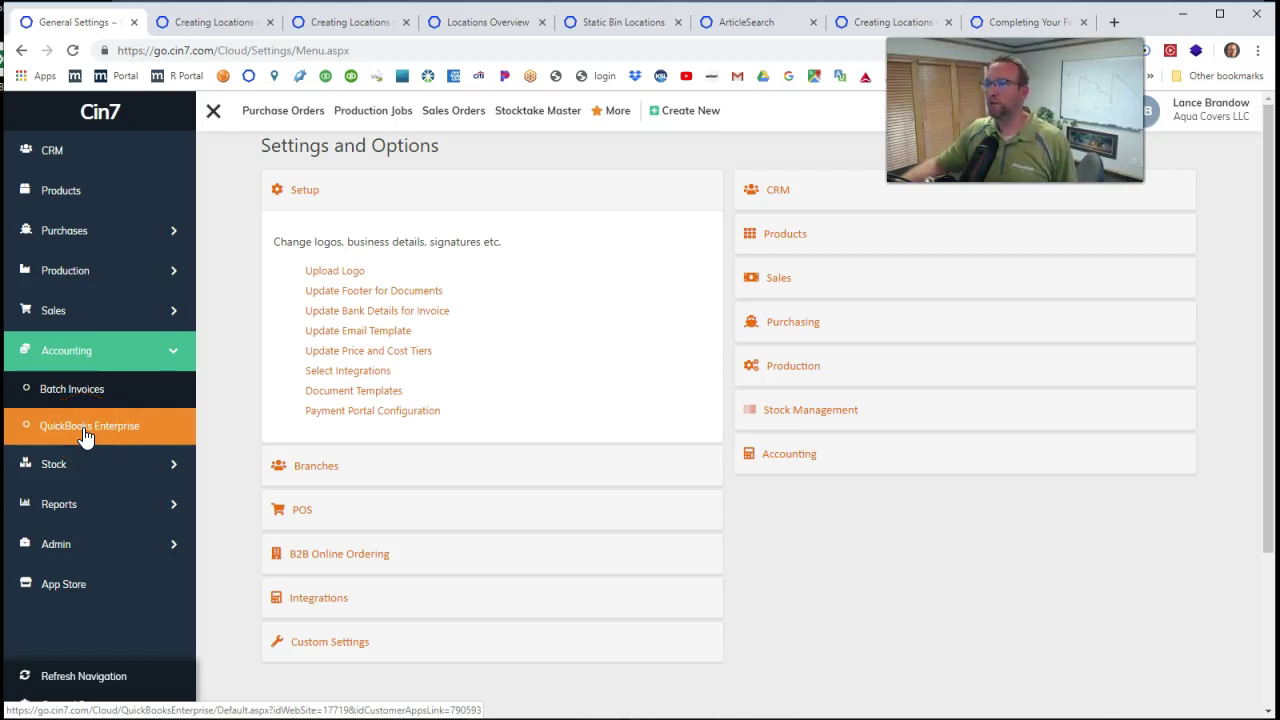
click(117, 435)
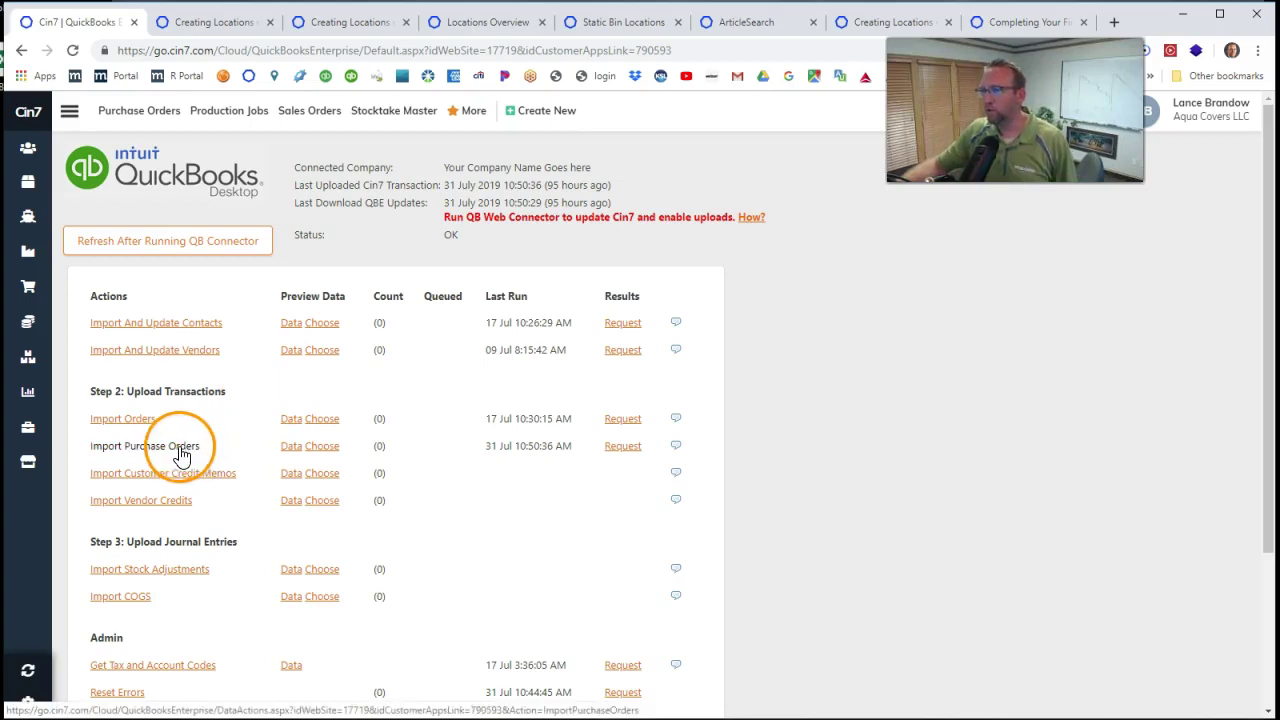
click(322, 447)
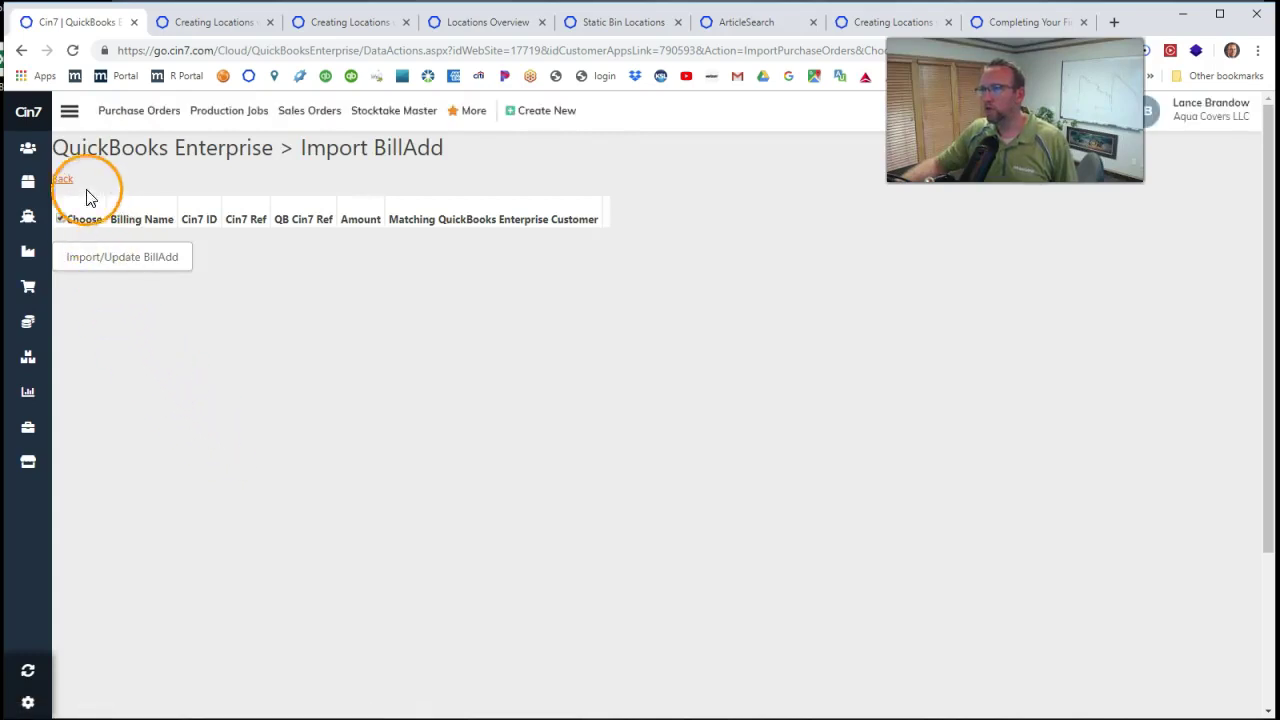
click(66, 186)
click(171, 449)
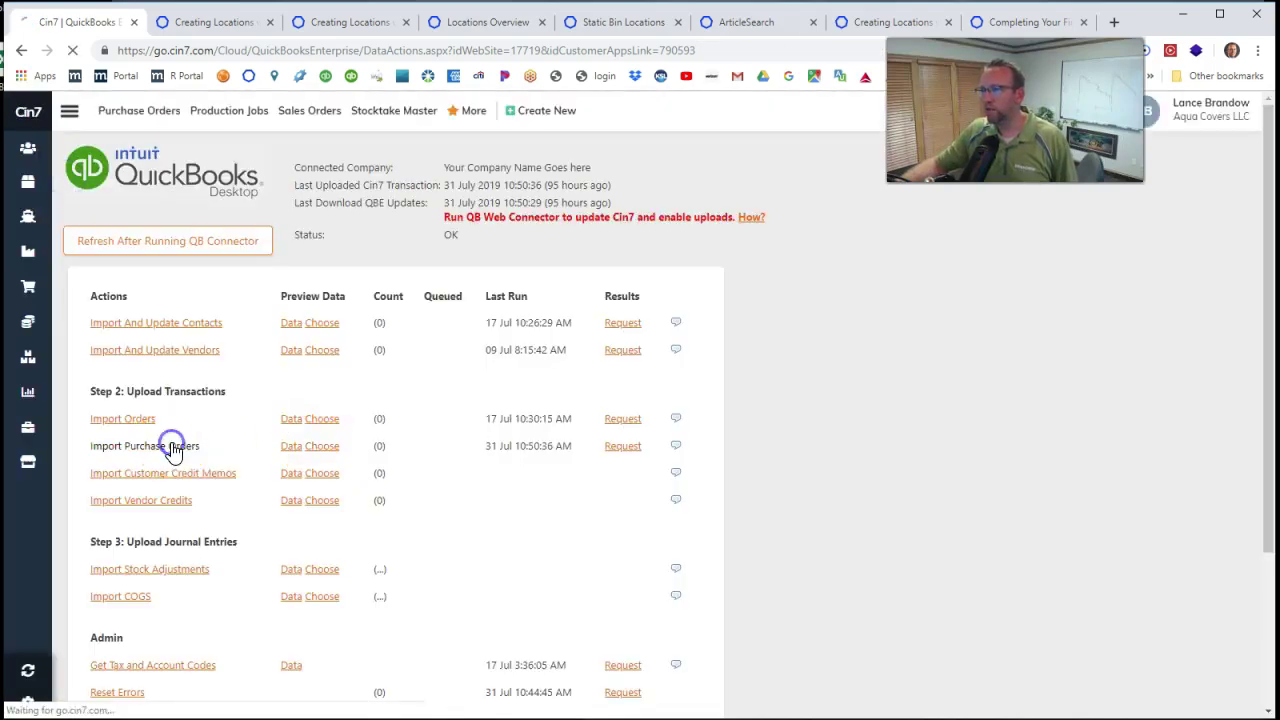